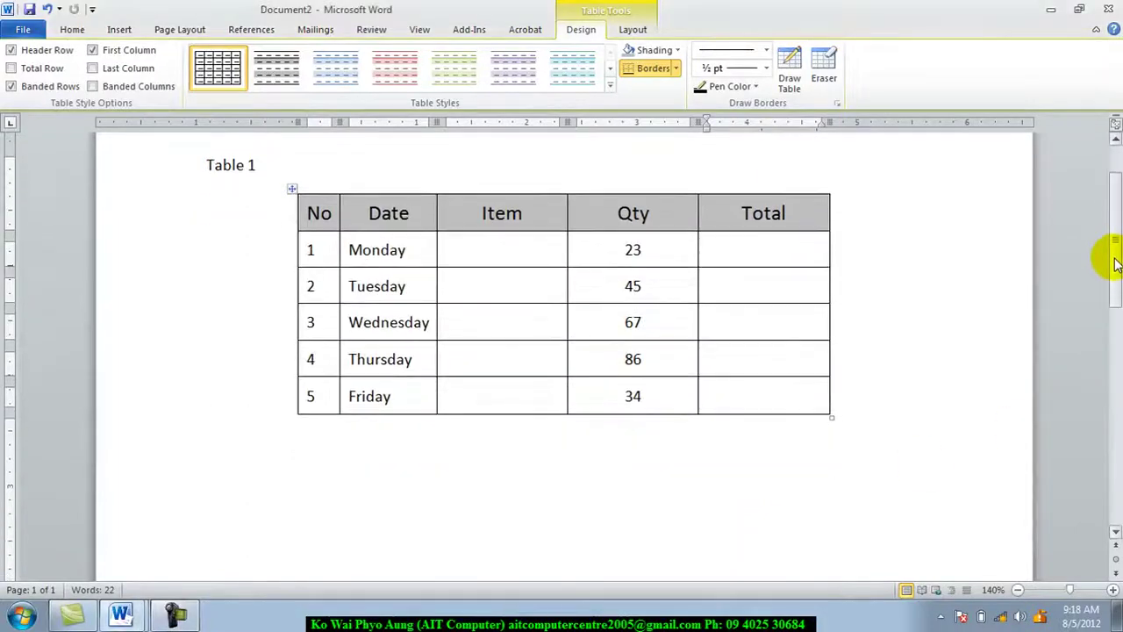
Type the caption 'Table 2' on the empty line below Table 1.
{"action": "left_click", "coordinate": [244, 453]}
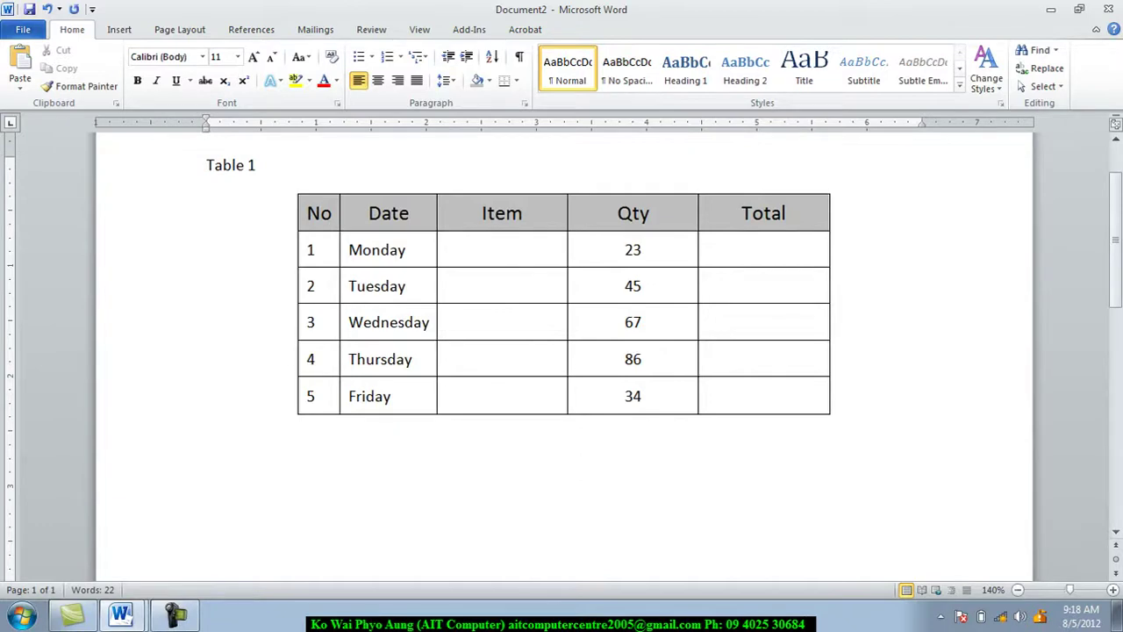
{"action": "type", "text": "Table 2"}
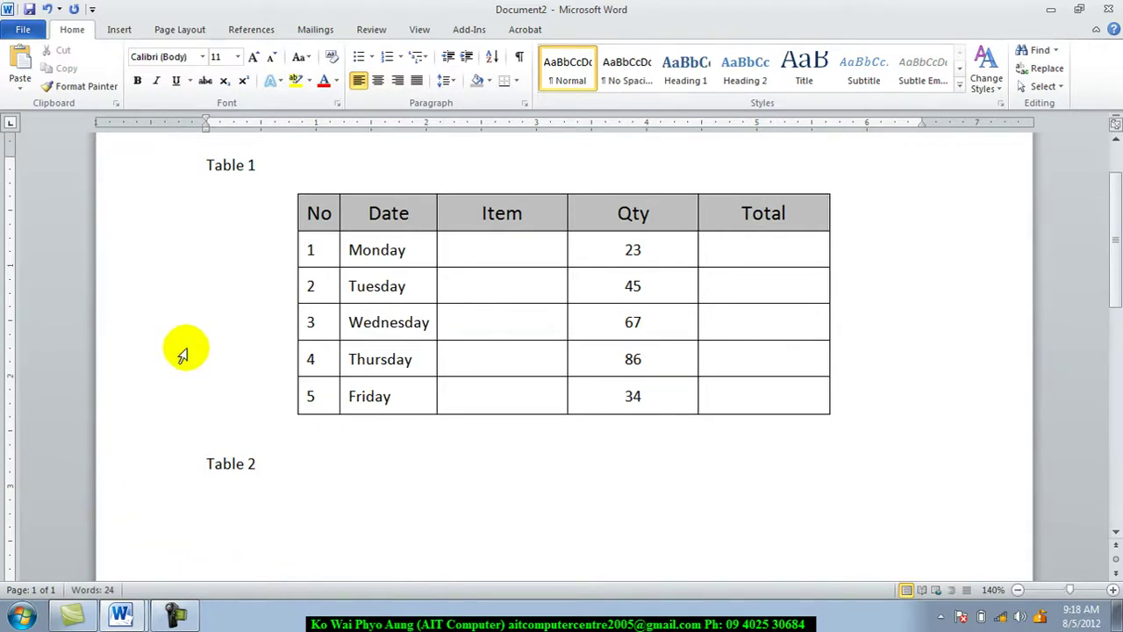
Create a 5-column, 9-row table with the Insert Table dialog below the caption.
{"action": "left_click", "coordinate": [128, 34]}
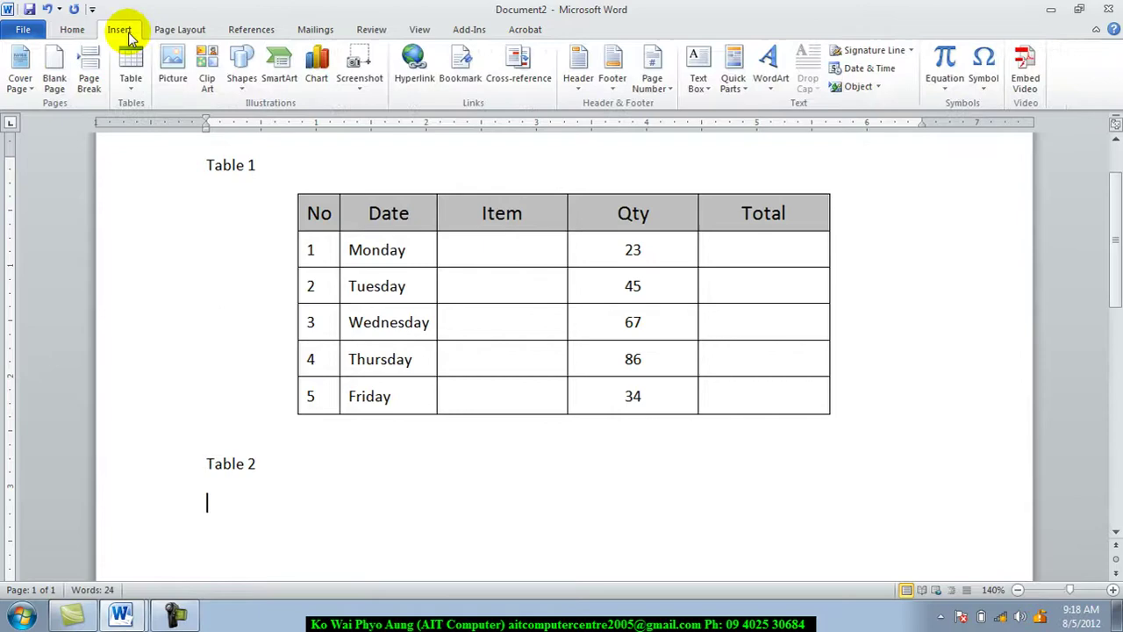
{"action": "left_click", "coordinate": [139, 93]}
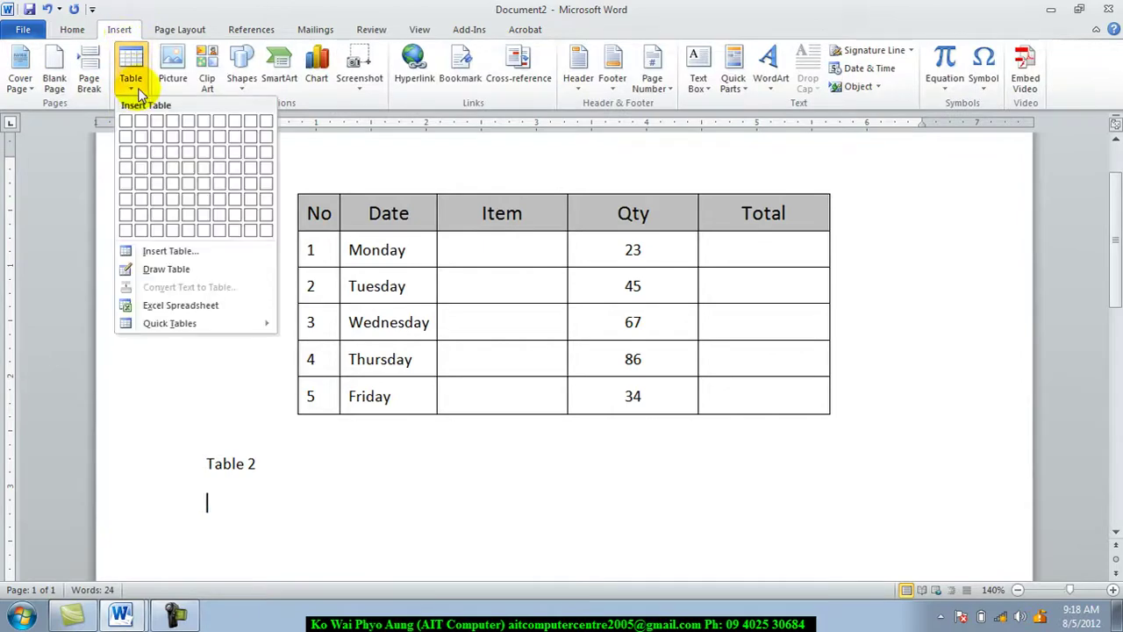
{"action": "left_click", "coordinate": [171, 252]}
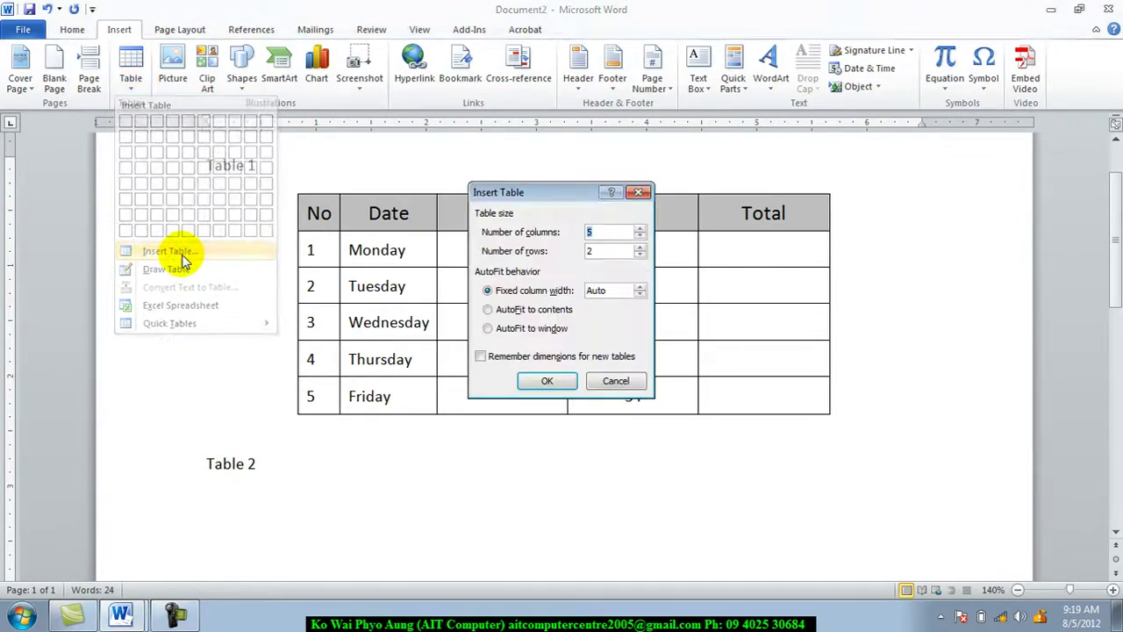
{"action": "left_click_drag", "start_coordinate": [546, 198], "coordinate": [555, 292]}
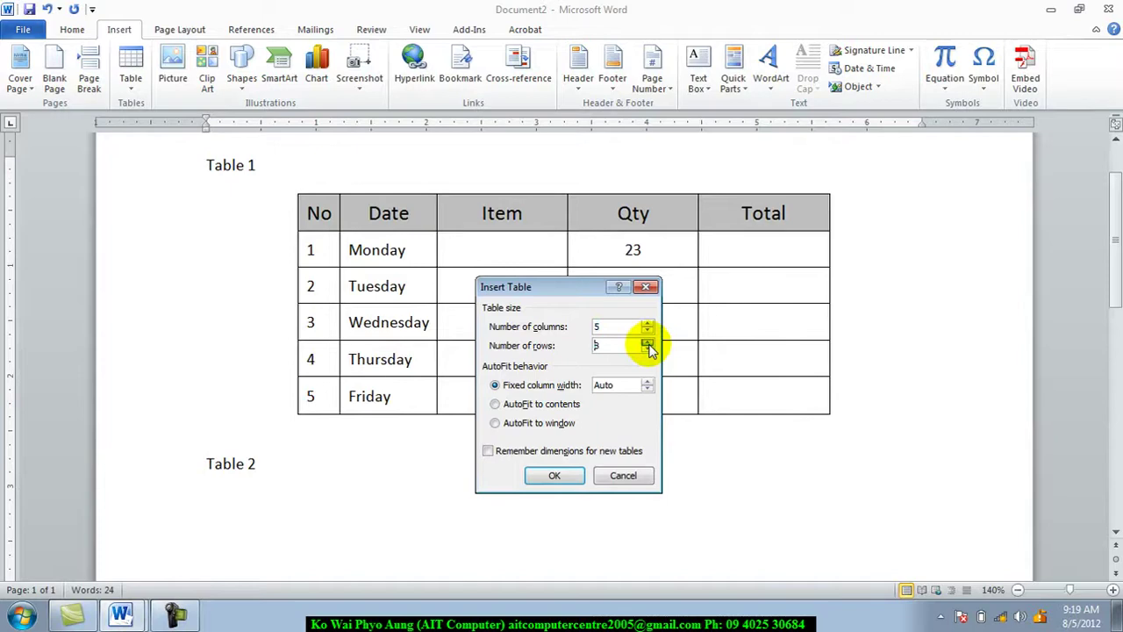
{"action": "left_click", "coordinate": [647, 342]}
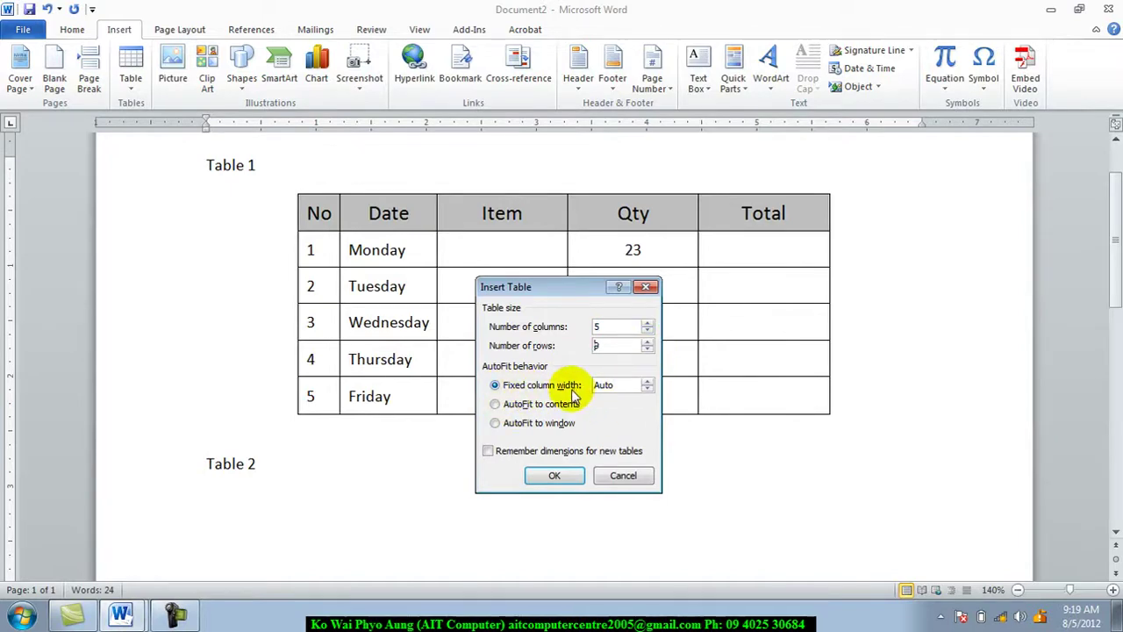
{"action": "left_click", "coordinate": [553, 479]}
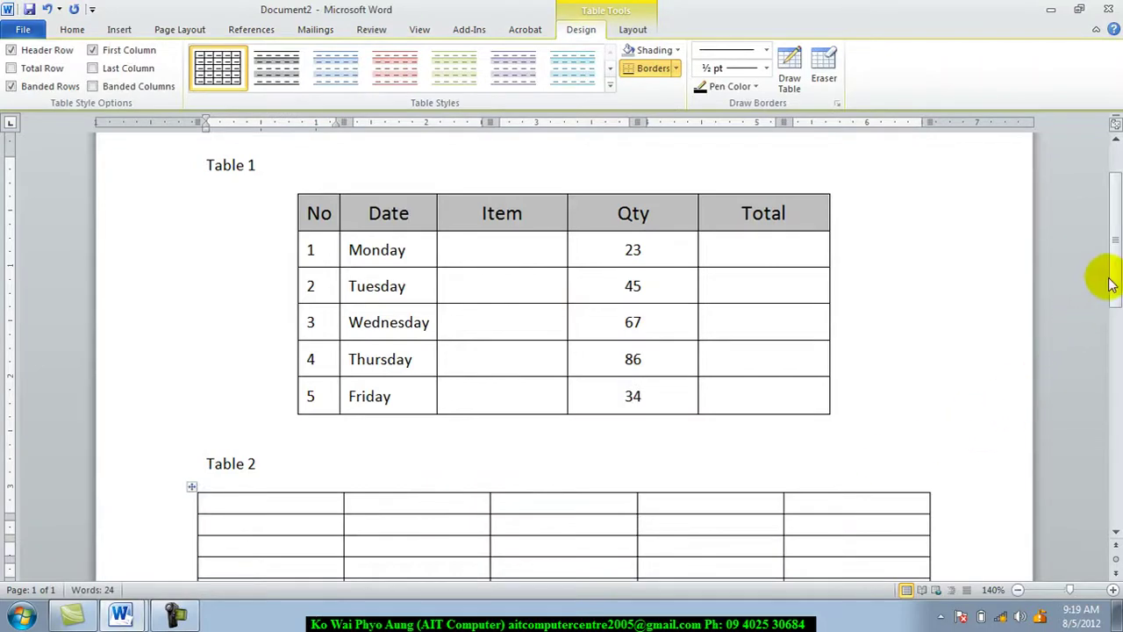
Paste Table 1's headings and five day rows into Table 2's first cell.
{"action": "scroll", "coordinate": [1119, 300], "scroll_direction": "down", "scroll_amount": 1}
{"action": "scroll", "coordinate": [1119, 300], "scroll_direction": "down", "scroll_amount": 2}
{"action": "left_click", "coordinate": [271, 295]}
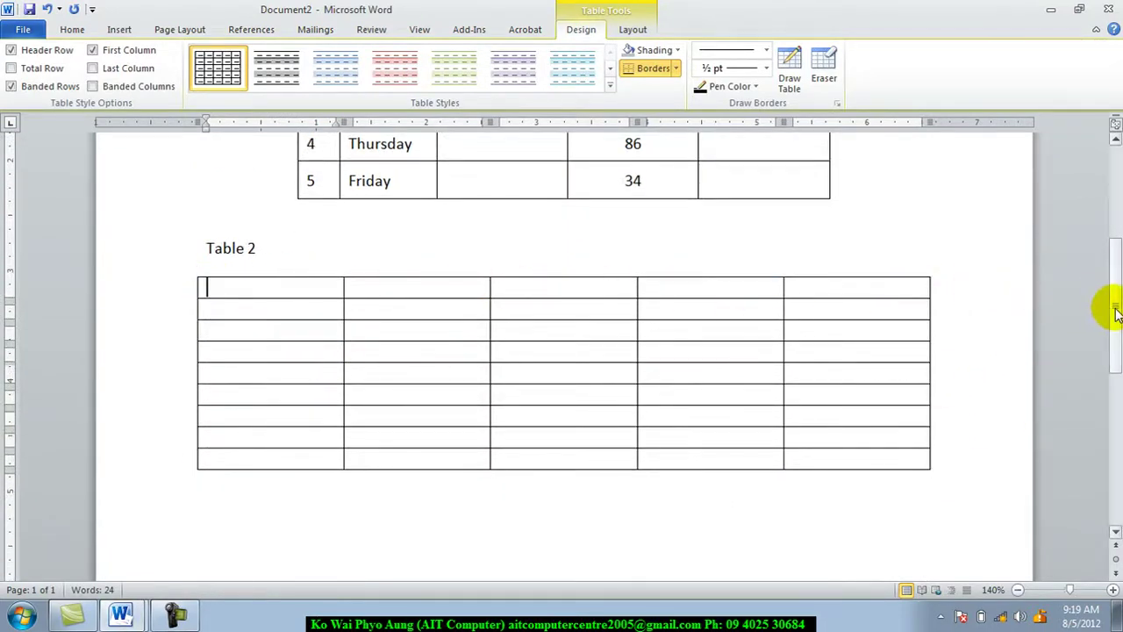
{"action": "left_click_drag", "start_coordinate": [1111, 308], "coordinate": [1106, 236]}
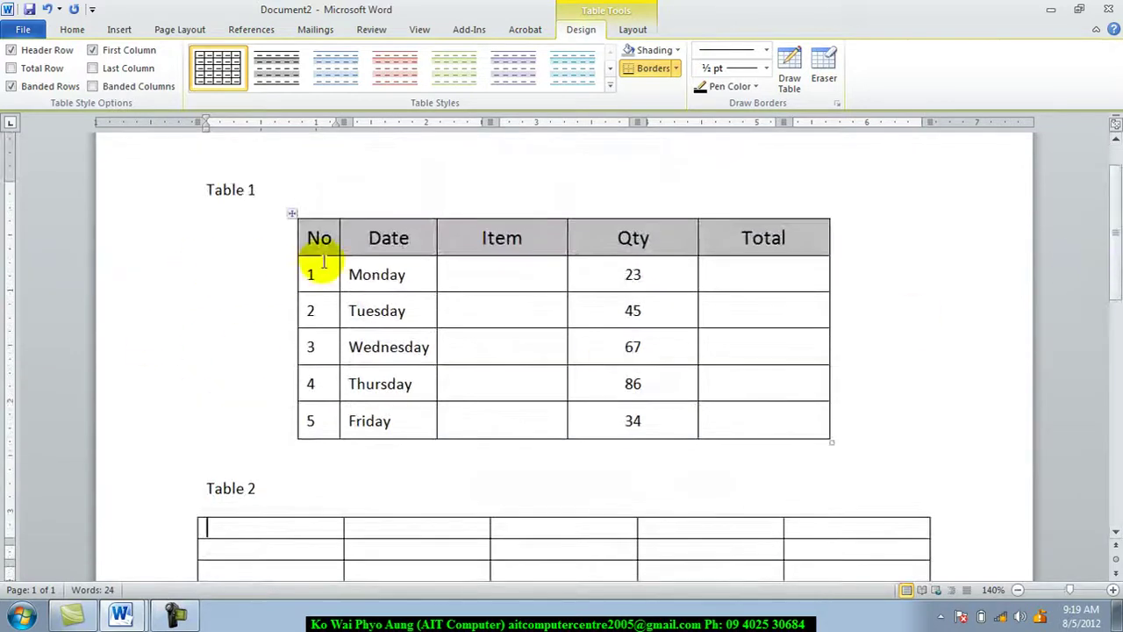
{"action": "left_click_drag", "start_coordinate": [313, 242], "coordinate": [739, 408]}
{"action": "key", "text": "ctrl+c"}
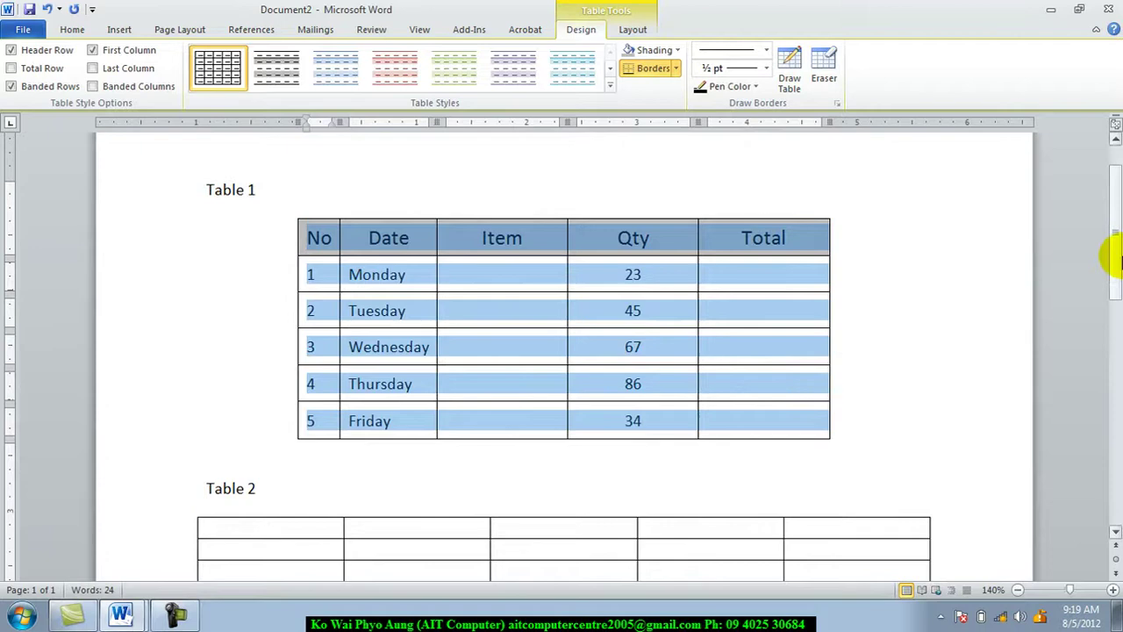
{"action": "left_click_drag", "start_coordinate": [1107, 252], "coordinate": [1116, 368]}
{"action": "left_click", "coordinate": [234, 173]}
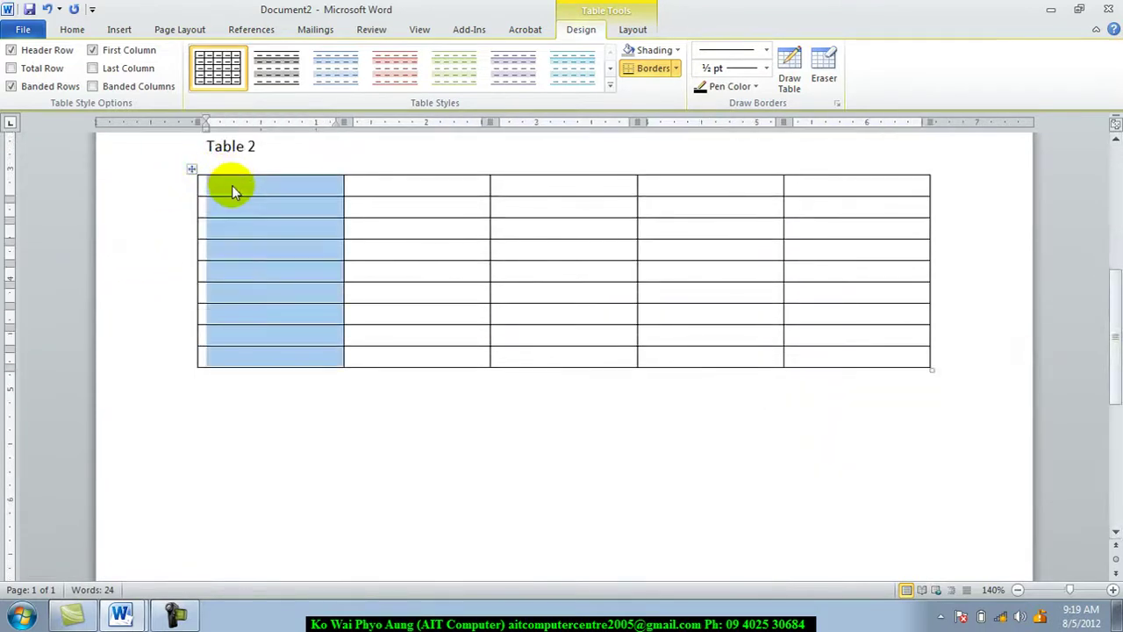
{"action": "left_click", "coordinate": [231, 186]}
{"action": "key", "text": "ctrl+v"}
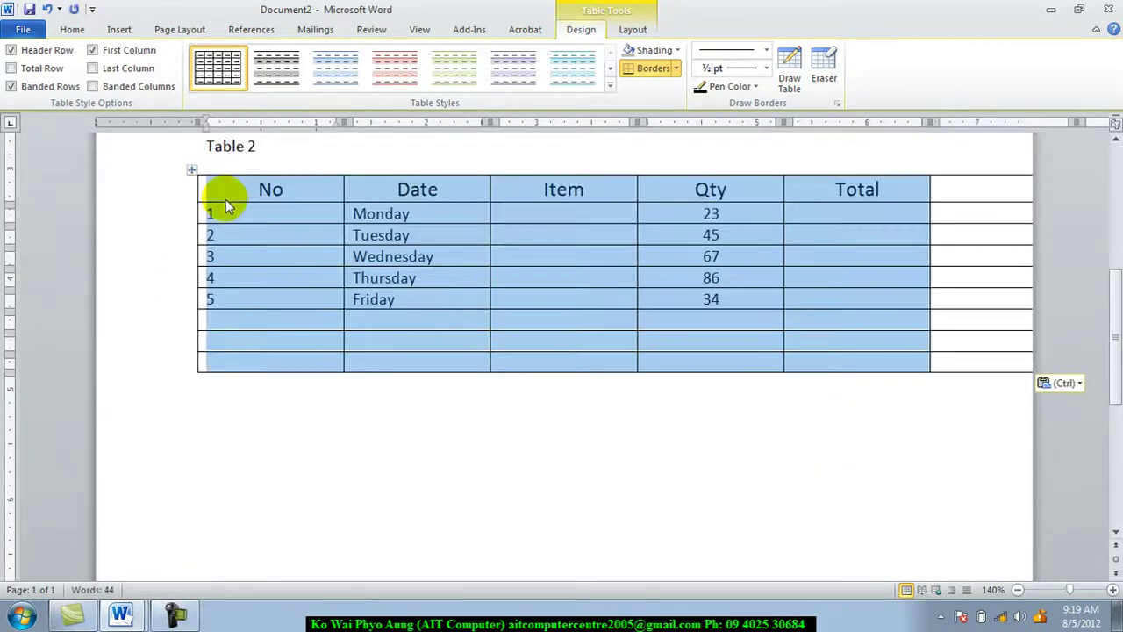
{"action": "left_click", "coordinate": [505, 258]}
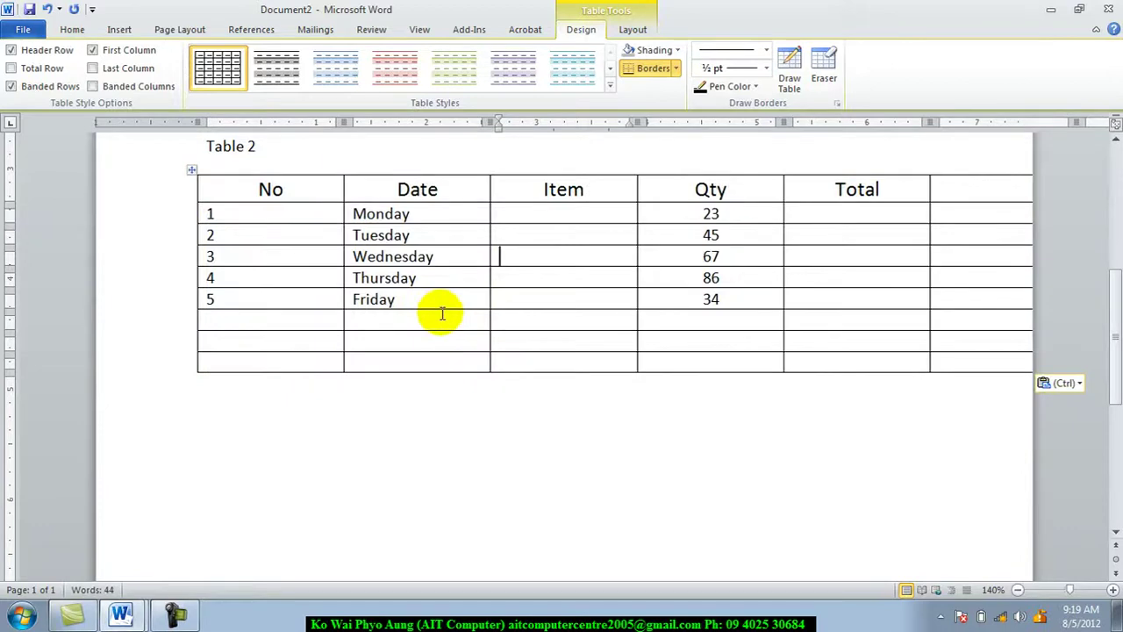
Delete the three empty right-hand columns so Table 2 ends at the Total column.
{"action": "left_click", "coordinate": [965, 171]}
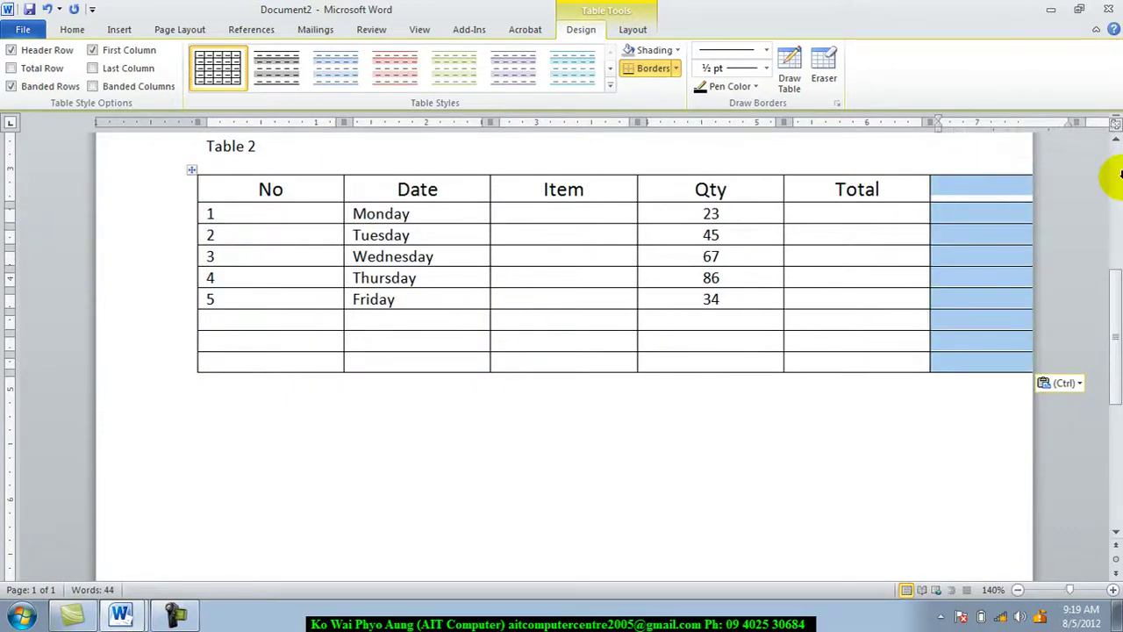
{"action": "left_click", "coordinate": [948, 171]}
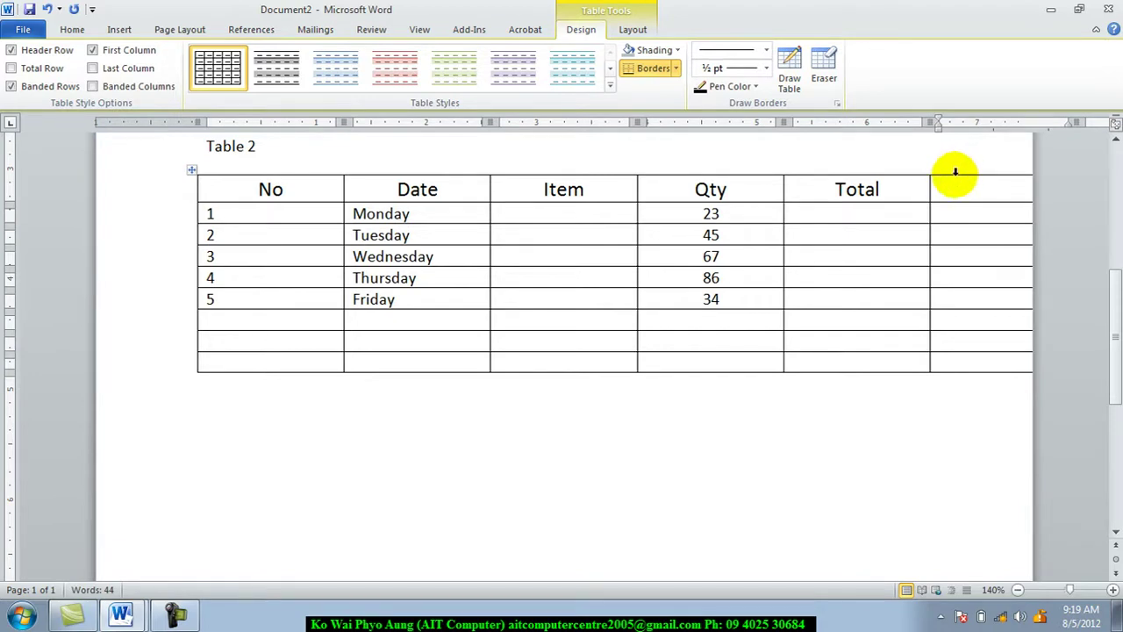
{"action": "left_click", "coordinate": [955, 171]}
{"action": "right_click", "coordinate": [954, 172]}
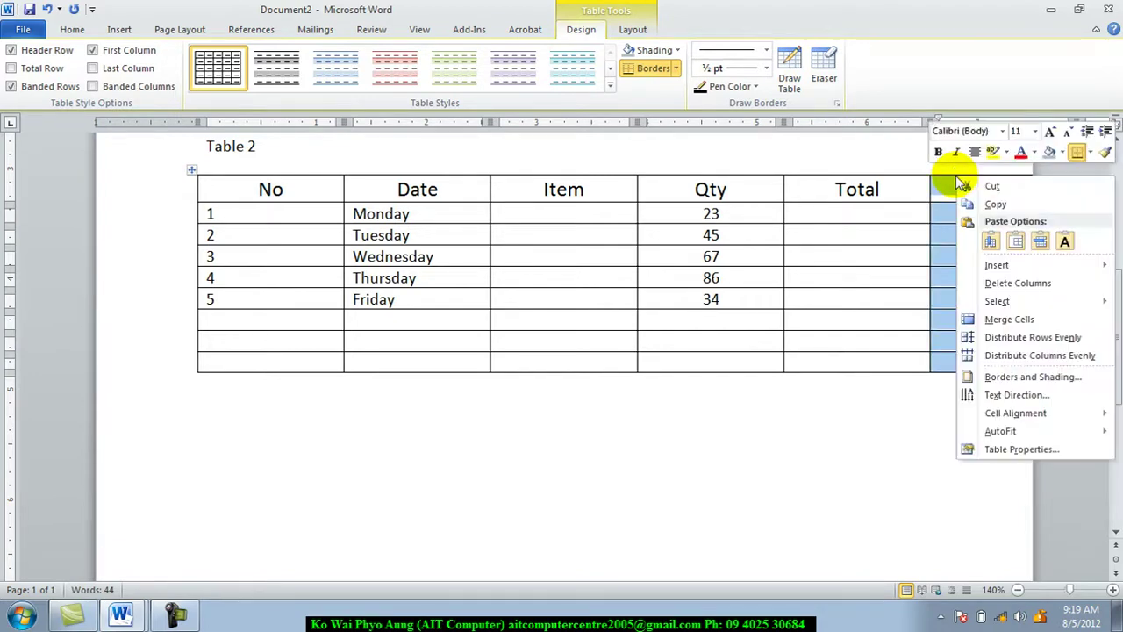
{"action": "left_click", "coordinate": [1016, 289]}
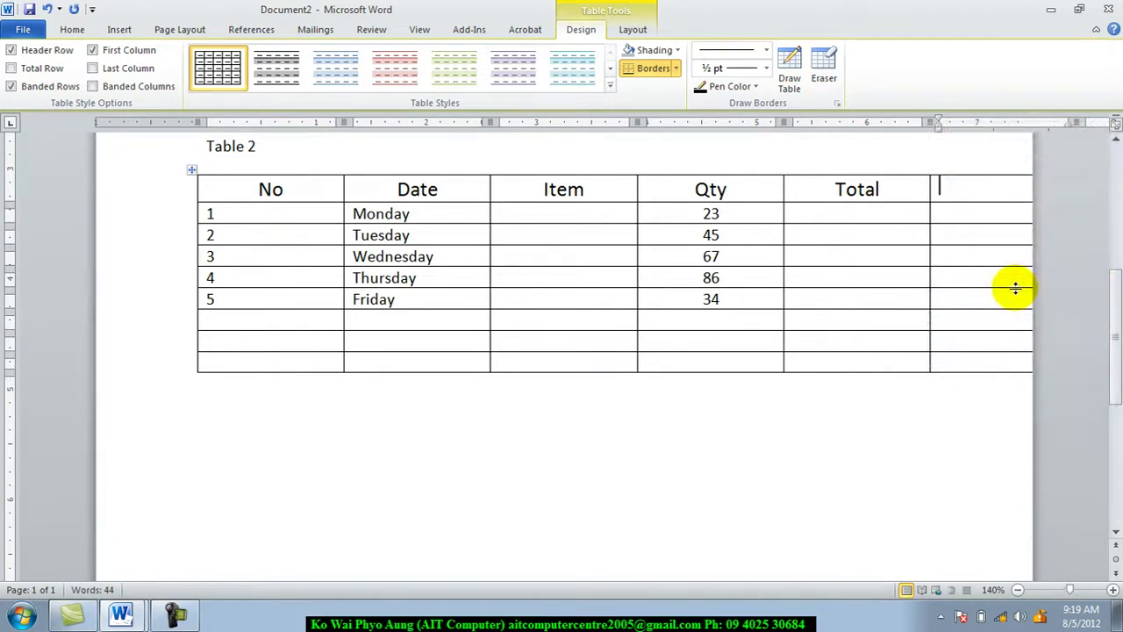
{"action": "left_click", "coordinate": [969, 171]}
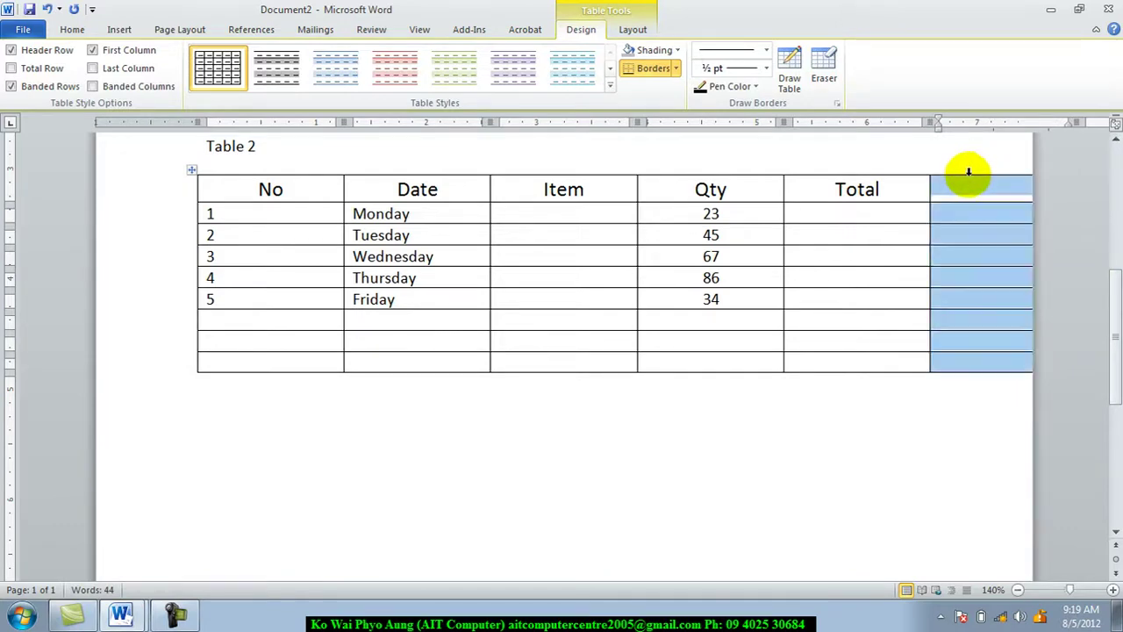
{"action": "right_click", "coordinate": [967, 171]}
{"action": "left_click", "coordinate": [924, 284]}
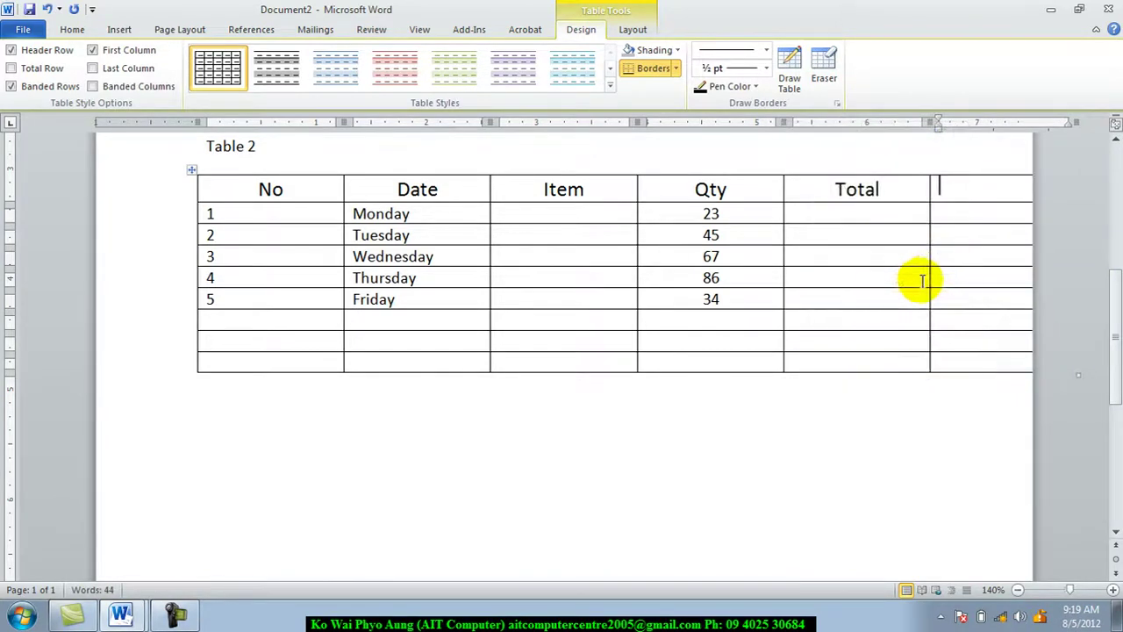
{"action": "left_click", "coordinate": [971, 173]}
{"action": "right_click", "coordinate": [971, 174]}
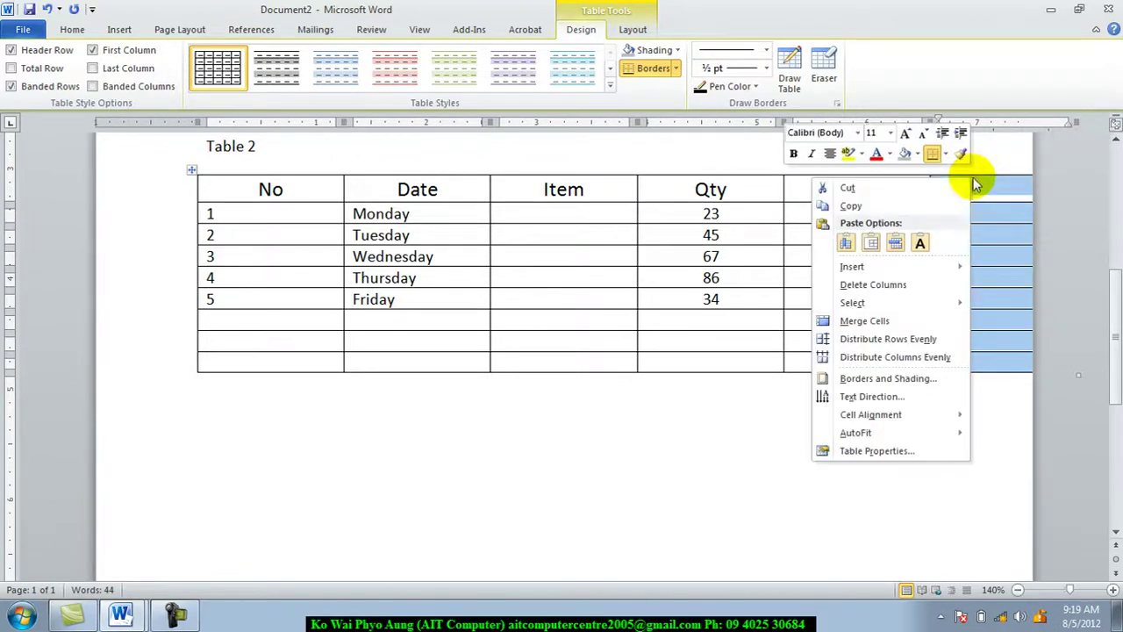
{"action": "left_click", "coordinate": [902, 286]}
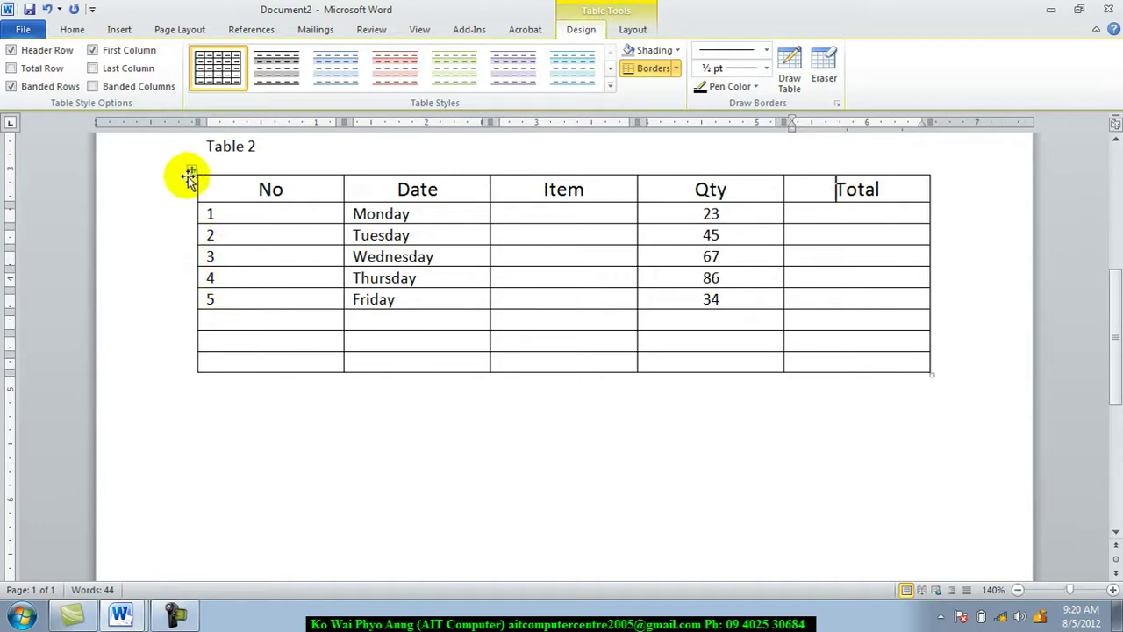
Try a black-header teal table style on Table 2.
{"action": "left_click", "coordinate": [193, 171]}
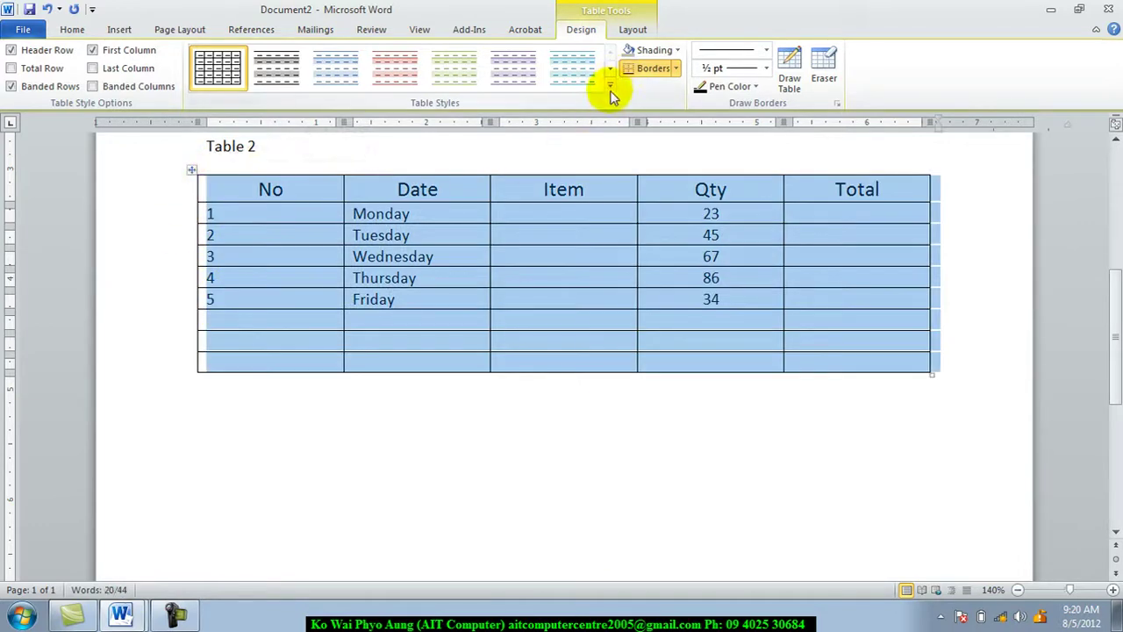
{"action": "left_click", "coordinate": [610, 84]}
{"action": "left_click_drag", "start_coordinate": [609, 150], "coordinate": [616, 386]}
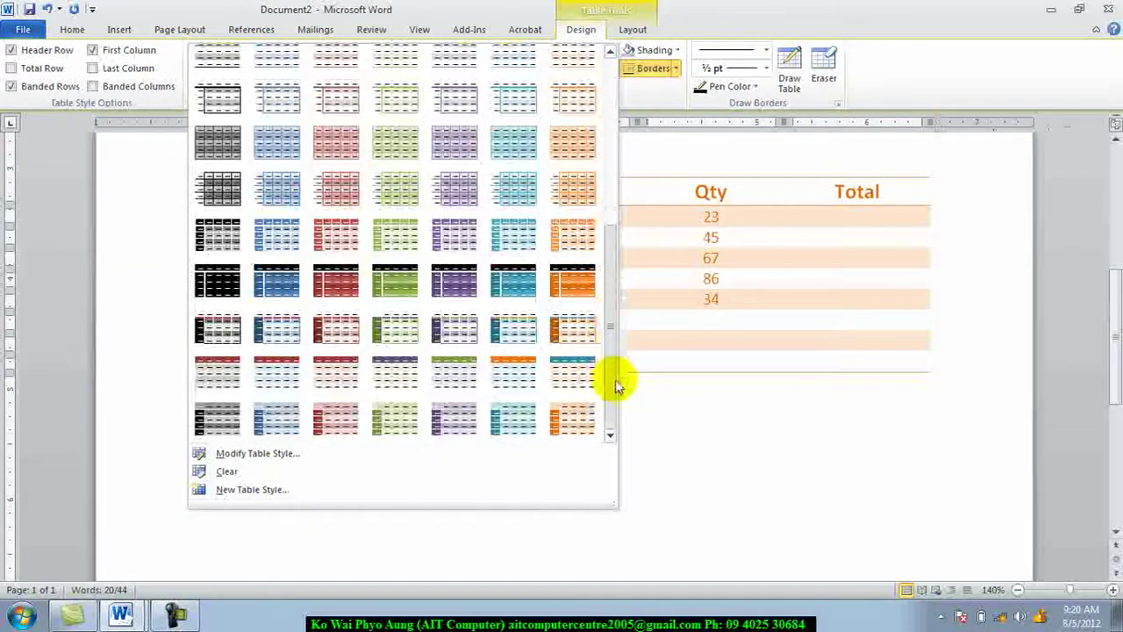
{"action": "left_click", "coordinate": [513, 283]}
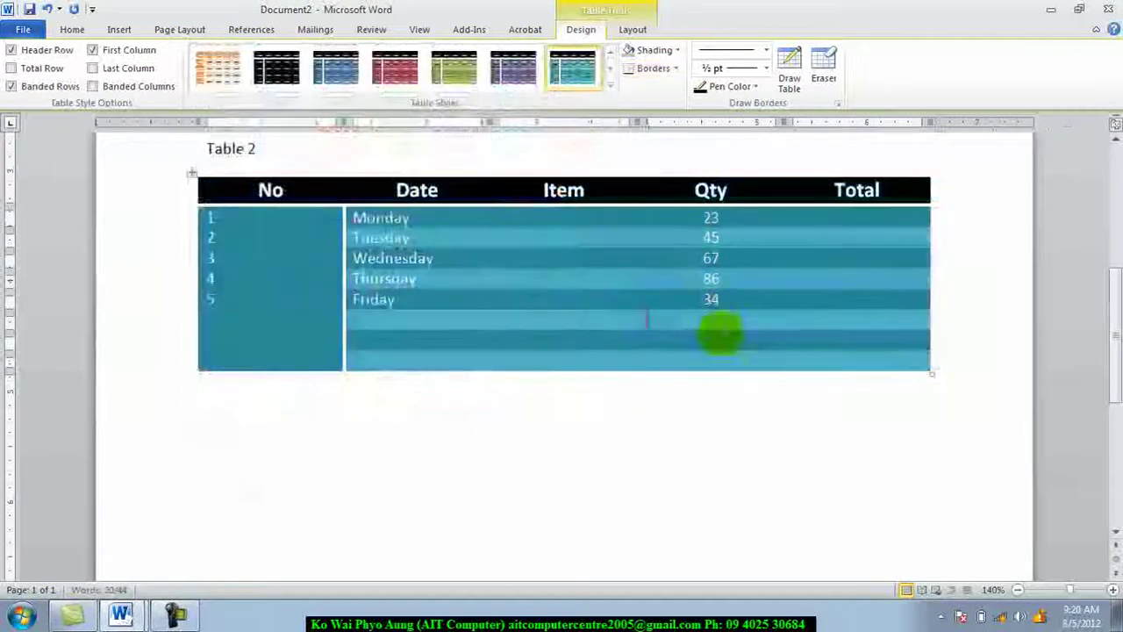
{"action": "left_click", "coordinate": [720, 332]}
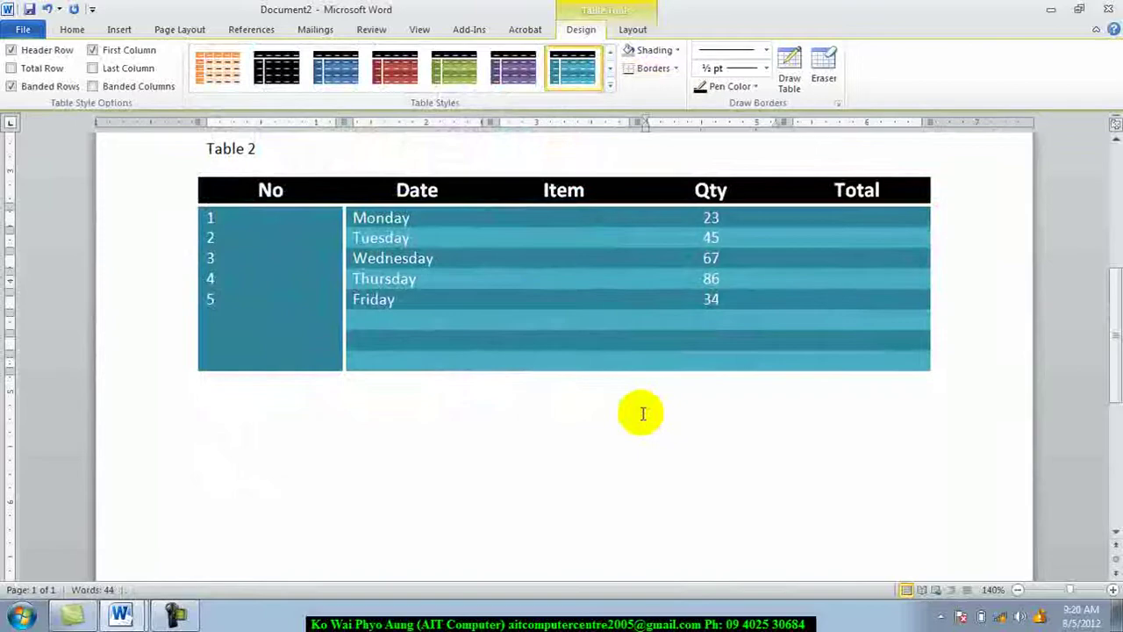
Replace it with a light teal banded table style.
{"action": "left_click", "coordinate": [190, 175]}
{"action": "left_click", "coordinate": [610, 85]}
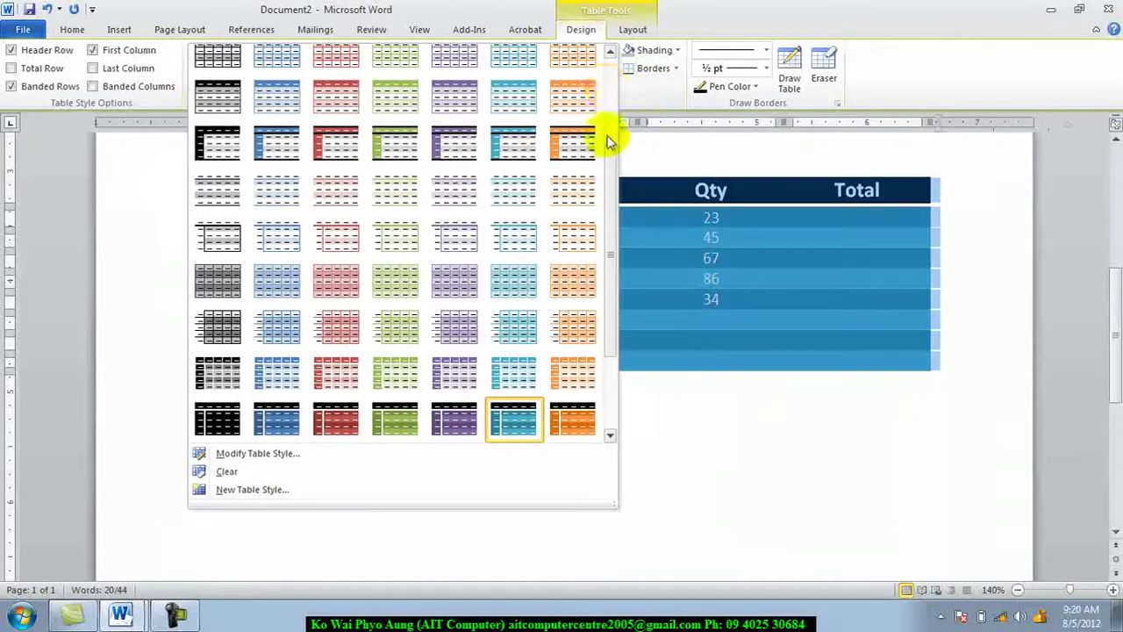
{"action": "left_click_drag", "start_coordinate": [609, 230], "coordinate": [606, 120]}
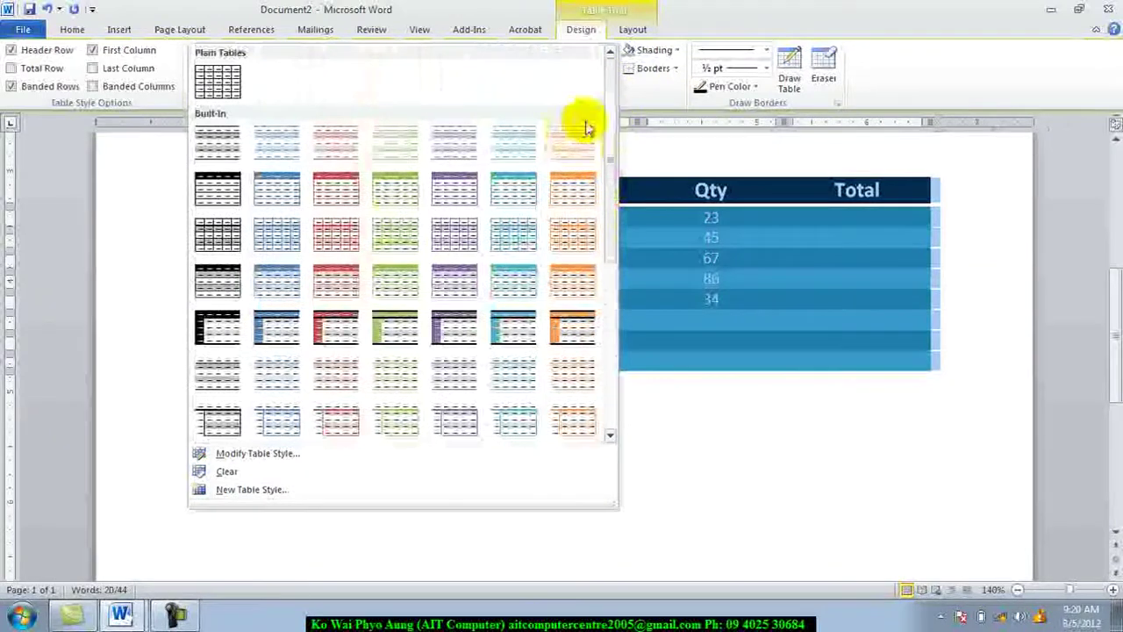
{"action": "left_click", "coordinate": [514, 145]}
{"action": "left_click", "coordinate": [624, 496]}
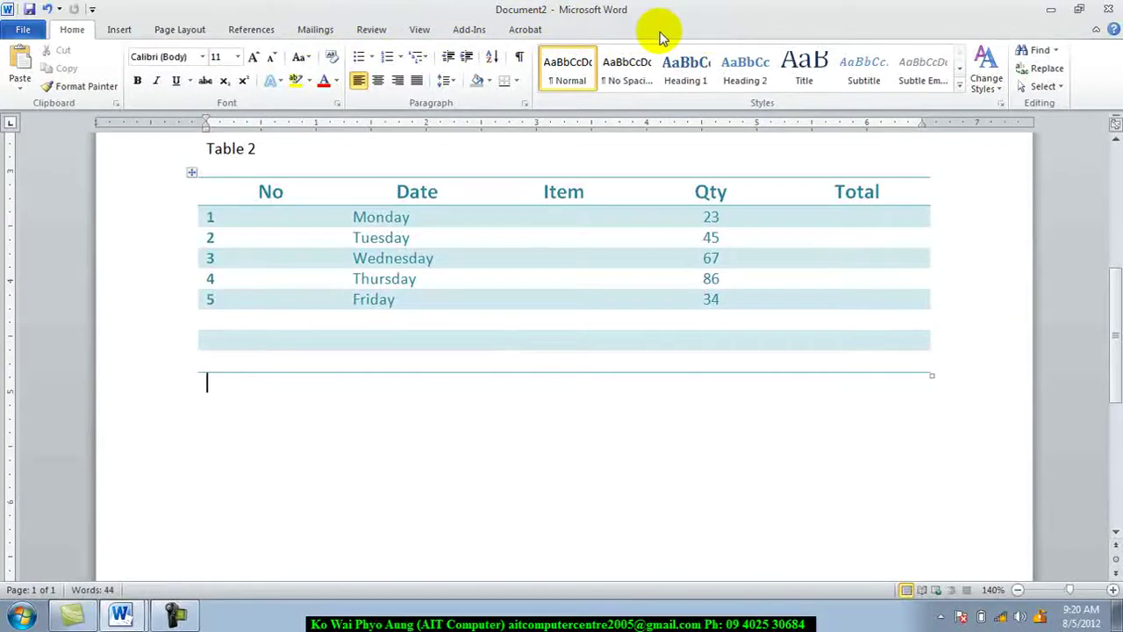
Switch Table 2 to a light blue banded style, then scroll back up to Table 1.
{"action": "left_click", "coordinate": [192, 173]}
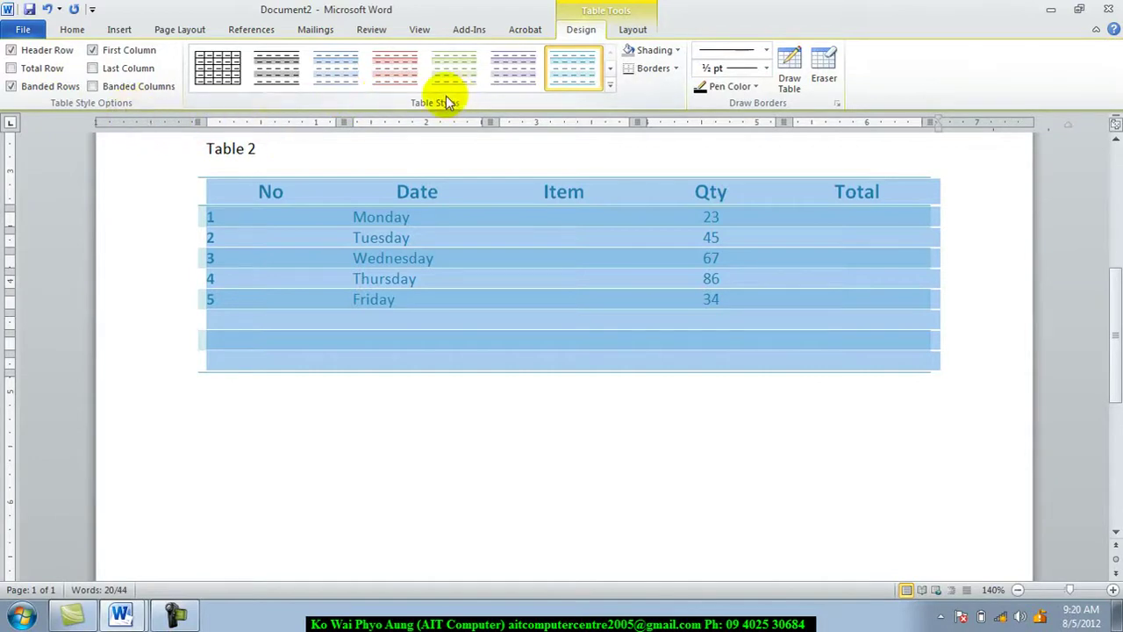
{"action": "left_click", "coordinate": [610, 85]}
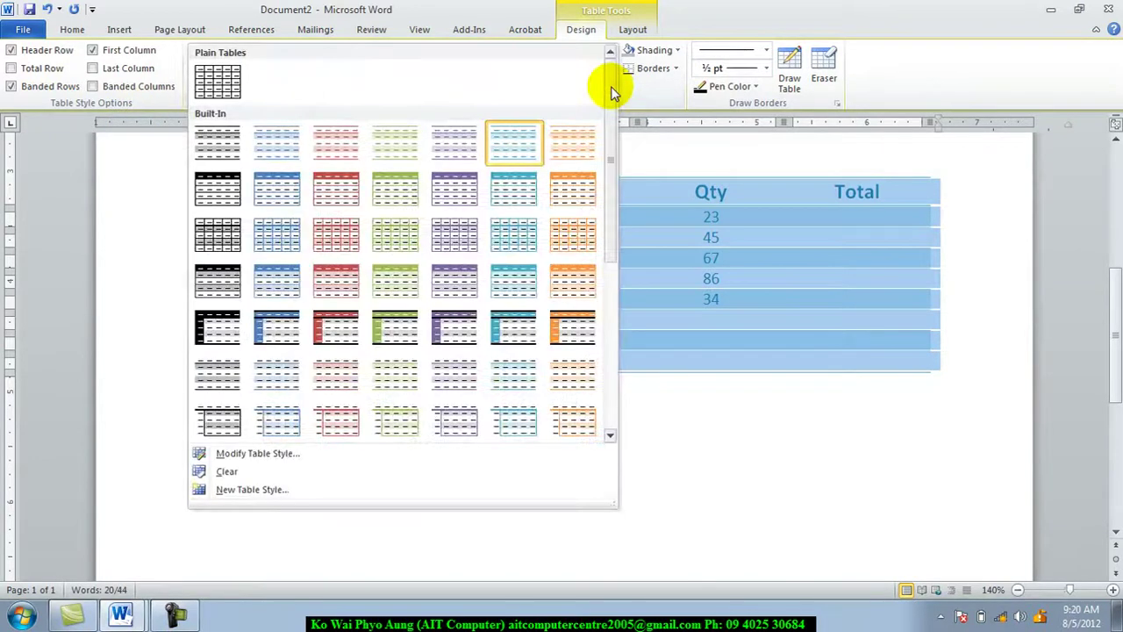
{"action": "left_click", "coordinate": [735, 423]}
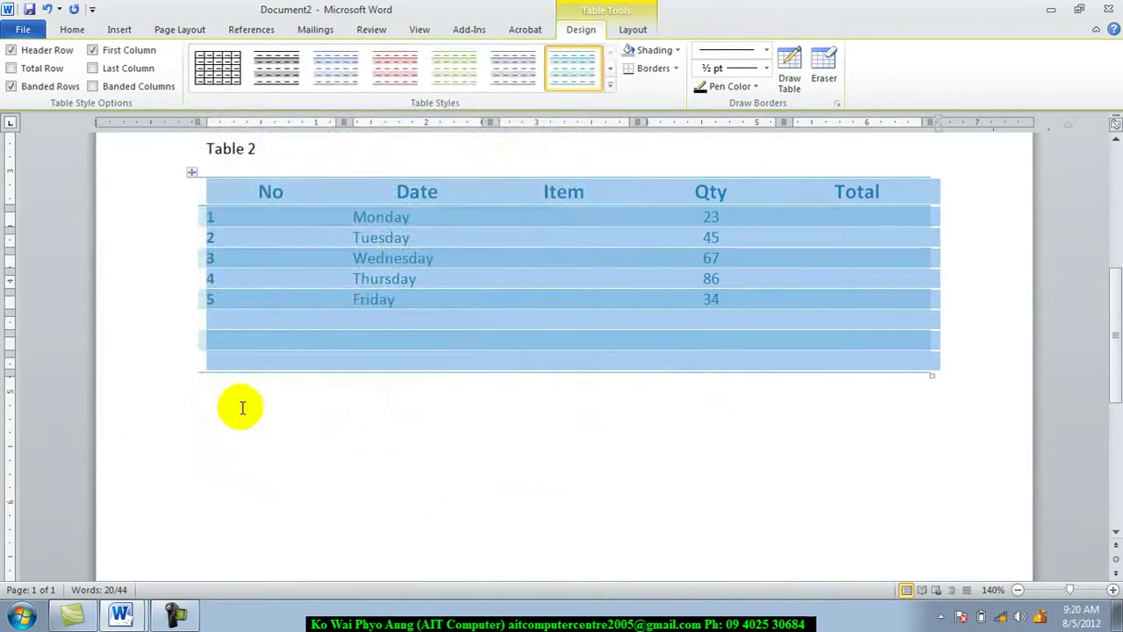
{"action": "left_click", "coordinate": [263, 427]}
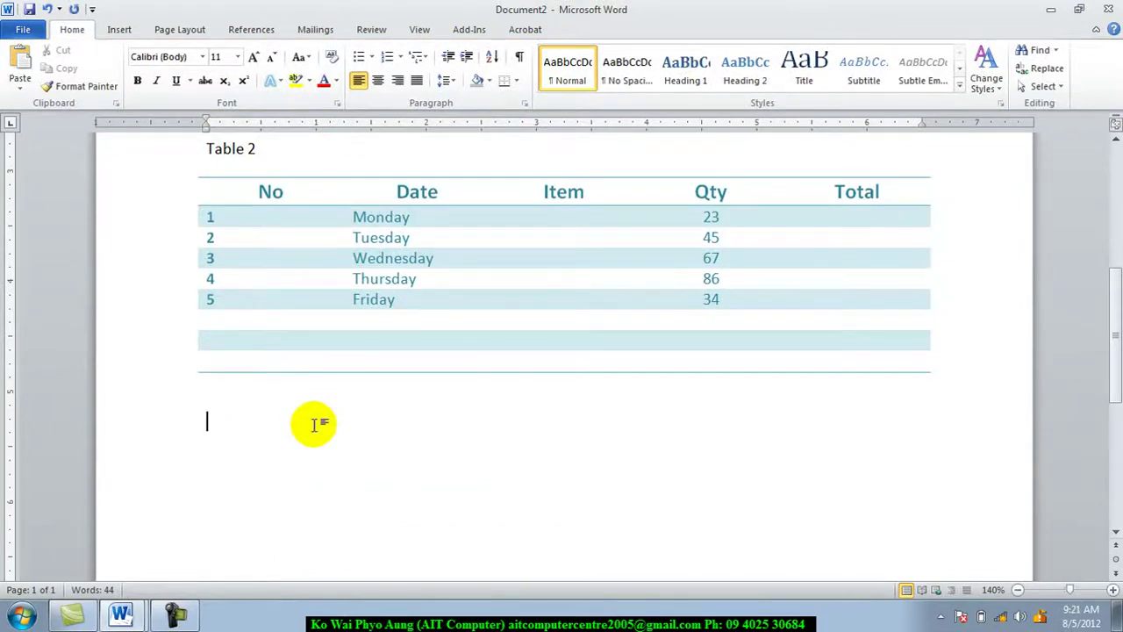
{"action": "left_click_drag", "start_coordinate": [1115, 351], "coordinate": [1106, 251]}
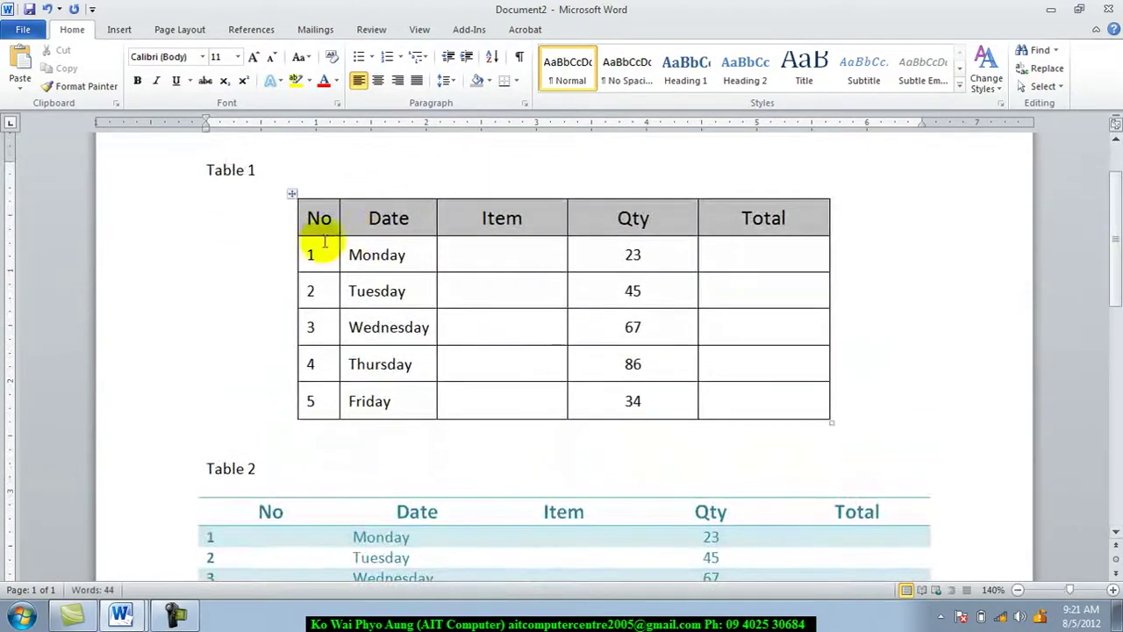
Insert a row above Table 1's No/Date/Item/Qty/Total header, undoing a mistaken header deletion first.
{"action": "left_click", "coordinate": [274, 231]}
{"action": "right_click", "coordinate": [277, 229]}
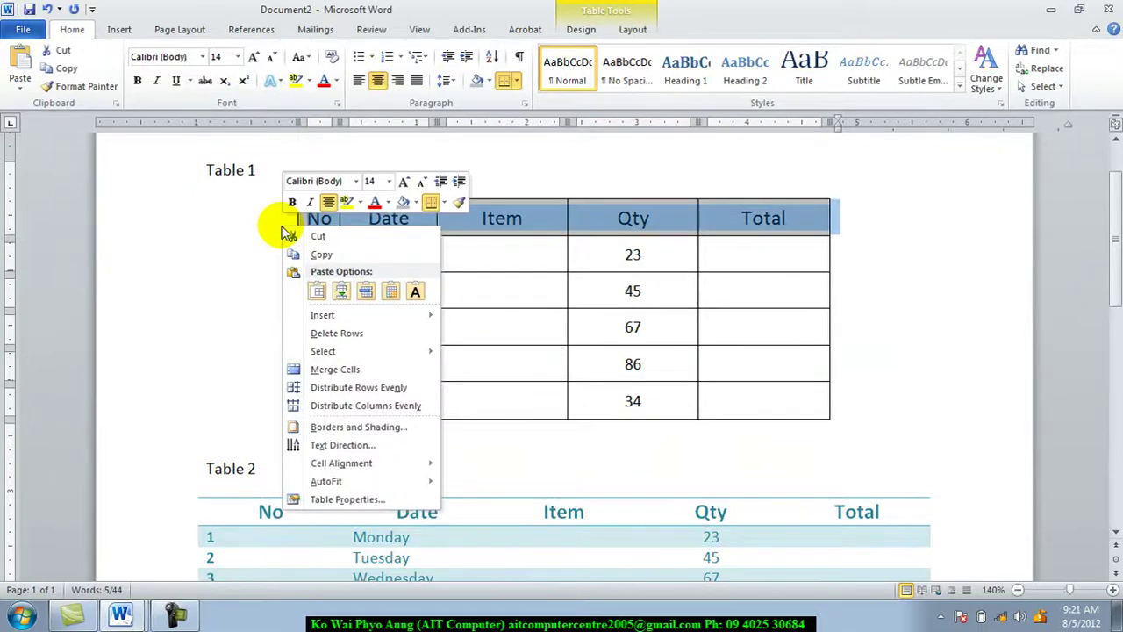
{"action": "left_click", "coordinate": [349, 334]}
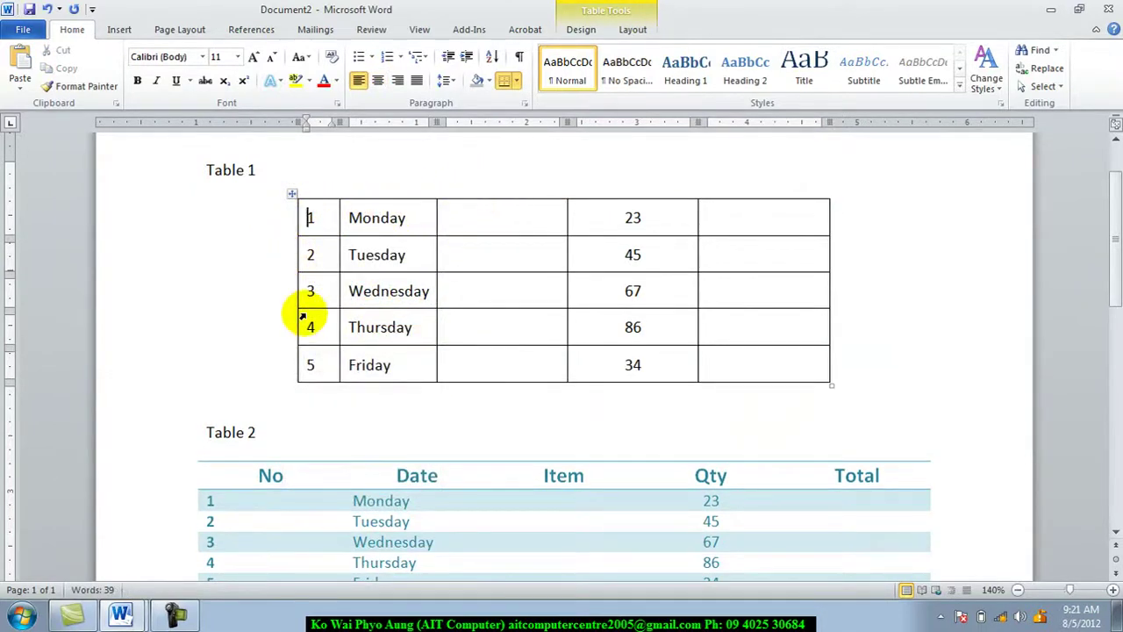
{"action": "key", "text": "ctrl+z"}
{"action": "right_click", "coordinate": [289, 222]}
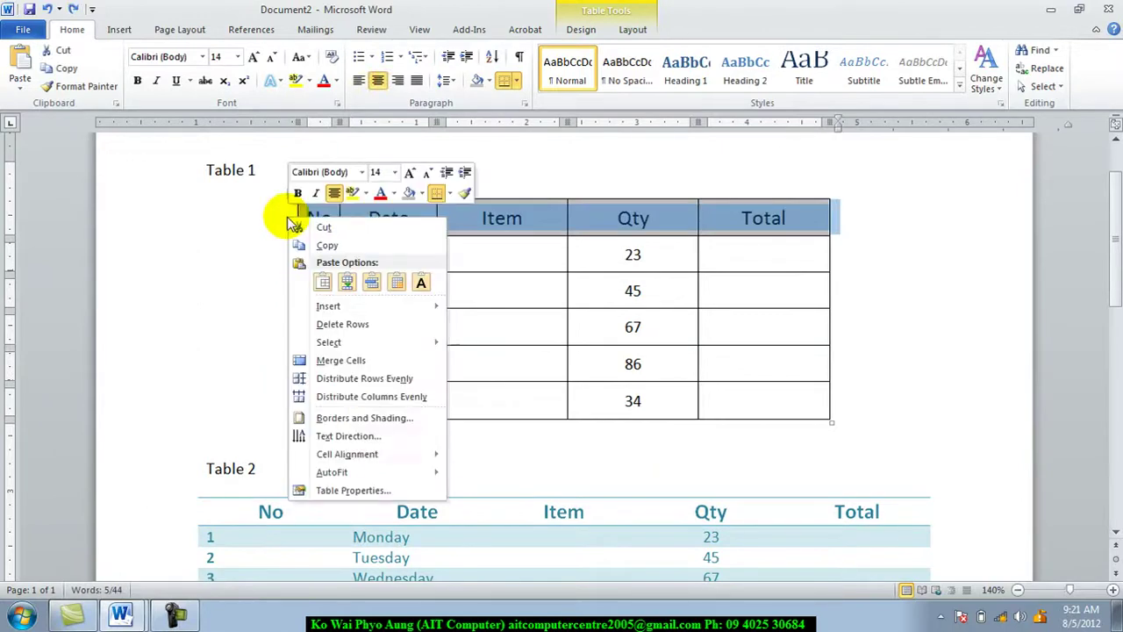
{"action": "mouse_move", "coordinate": [360, 307]}
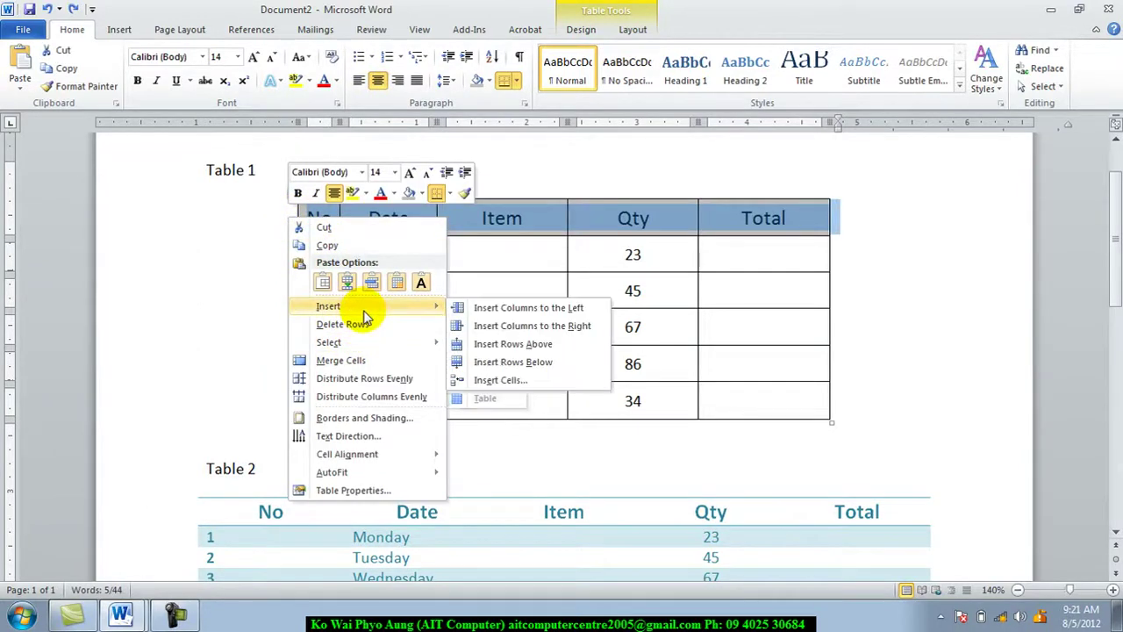
{"action": "left_click", "coordinate": [505, 350]}
{"action": "left_click", "coordinate": [419, 225]}
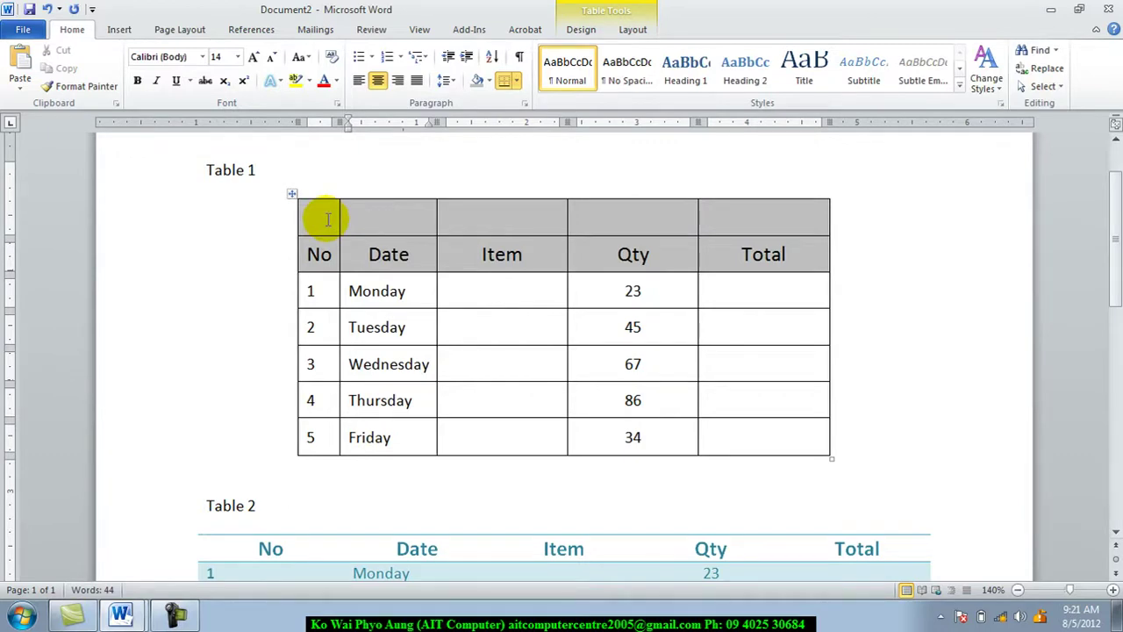
Merge all cells of Table 1's new top row into a single cell.
{"action": "left_click_drag", "start_coordinate": [326, 218], "coordinate": [734, 216]}
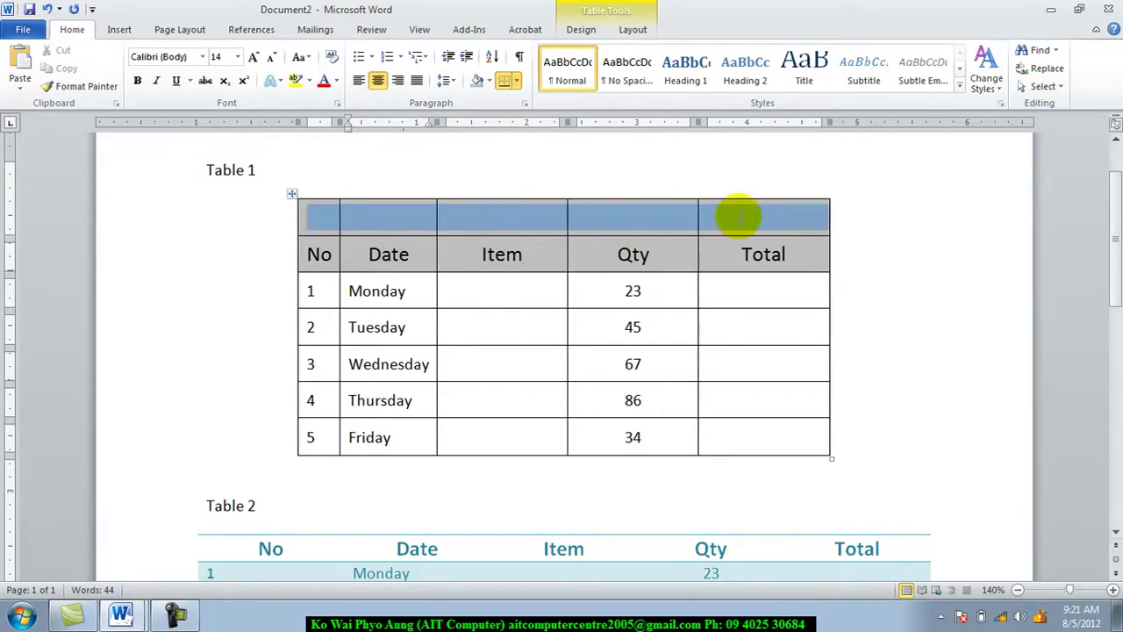
{"action": "left_click", "coordinate": [630, 31]}
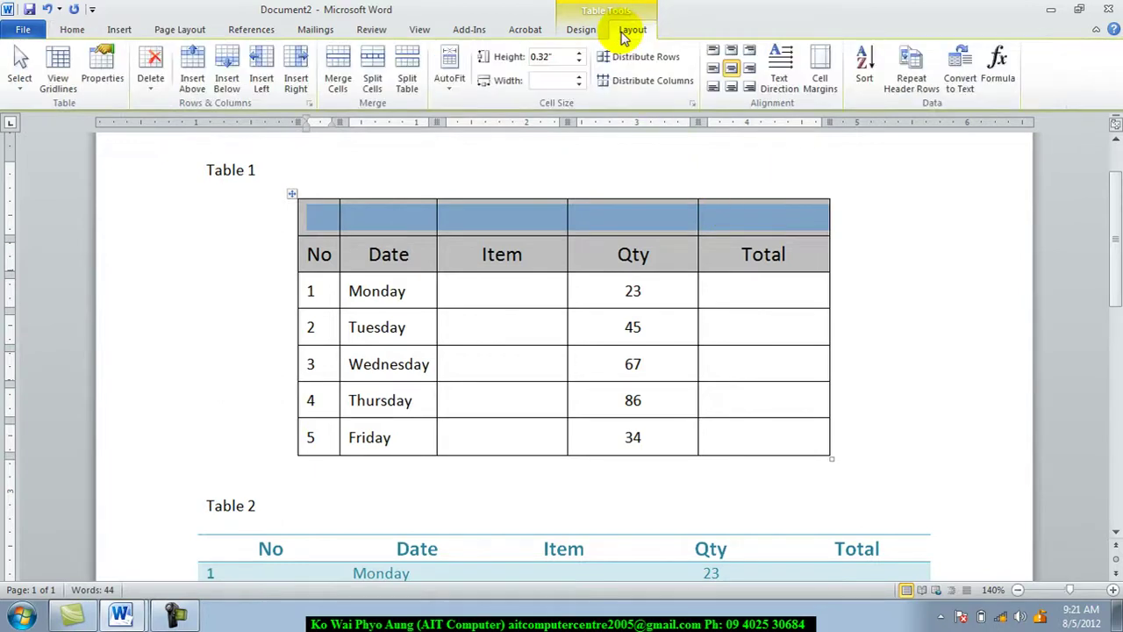
{"action": "left_click", "coordinate": [580, 40]}
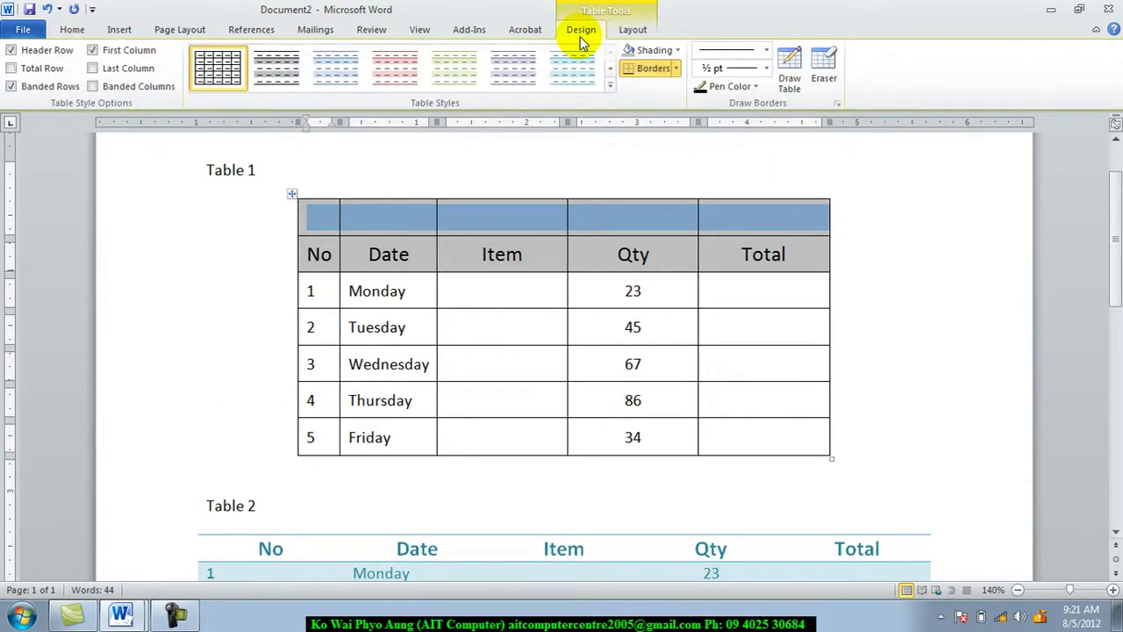
{"action": "left_click", "coordinate": [636, 33]}
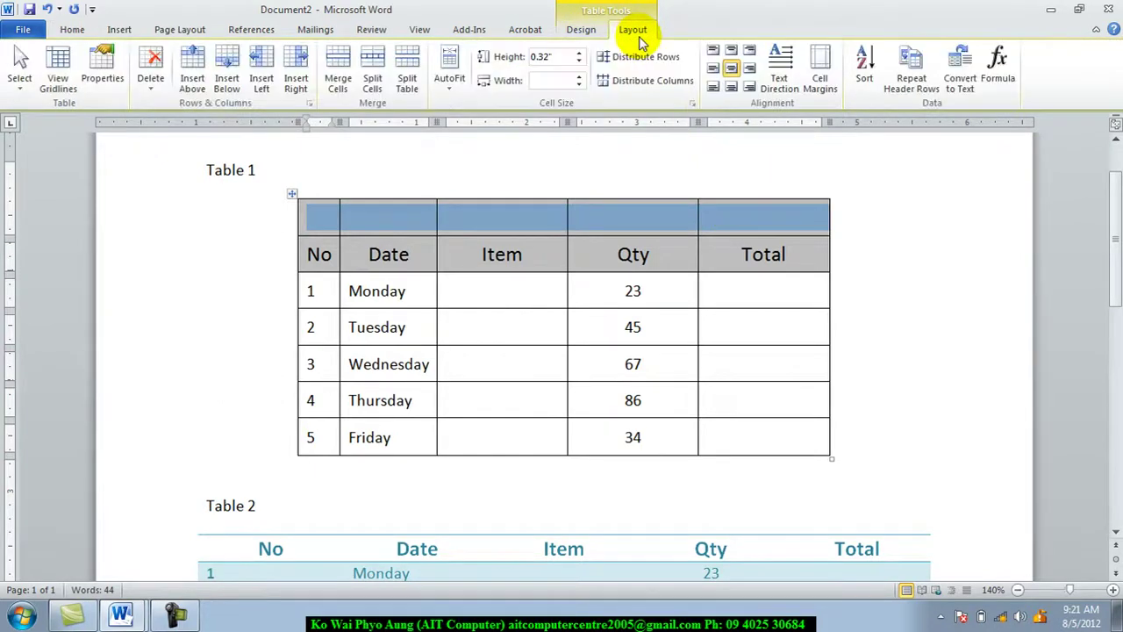
{"action": "left_click", "coordinate": [335, 82]}
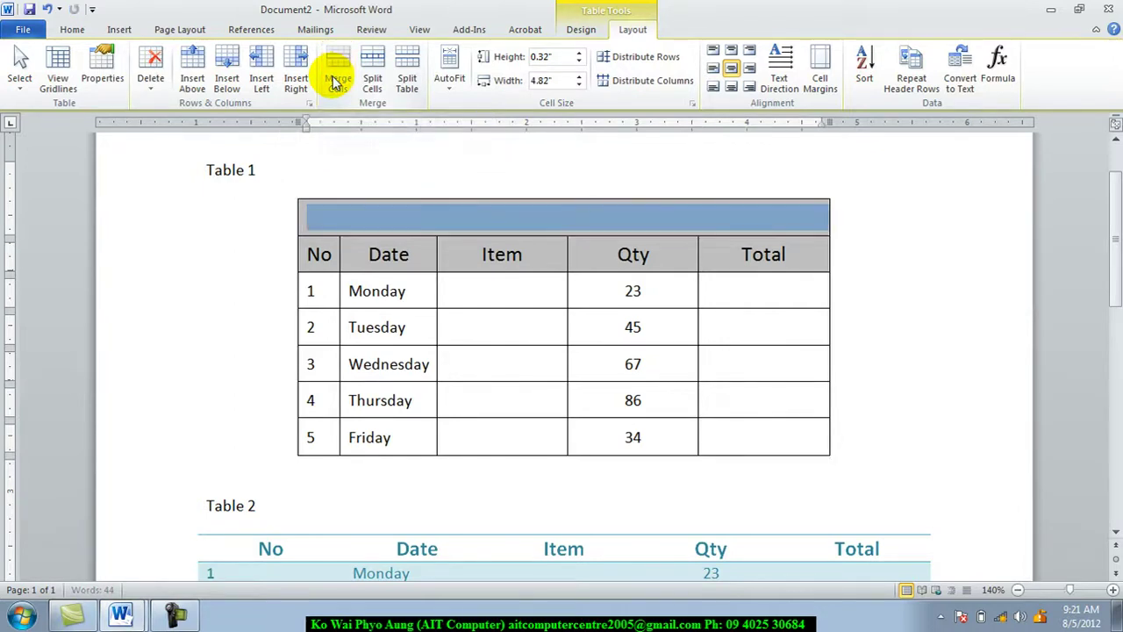
{"action": "left_click", "coordinate": [476, 219]}
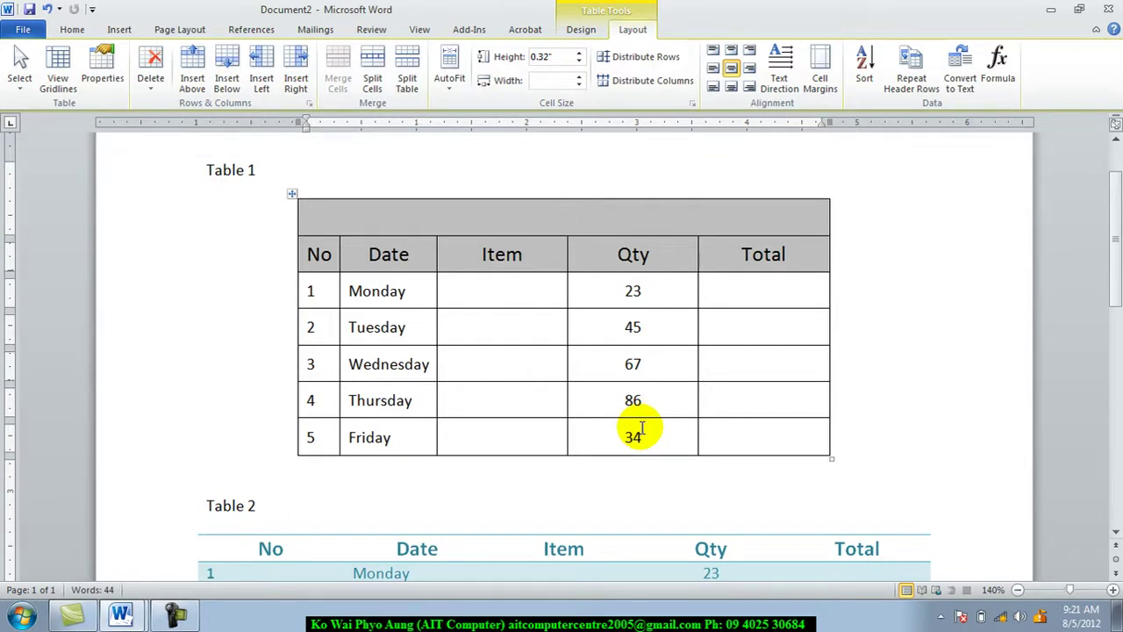
Add two empty rows after the Friday row.
{"action": "left_click", "coordinate": [784, 437]}
{"action": "key", "text": "Tab"}
{"action": "key", "text": "Tab"}
{"action": "key", "text": "Tab"}
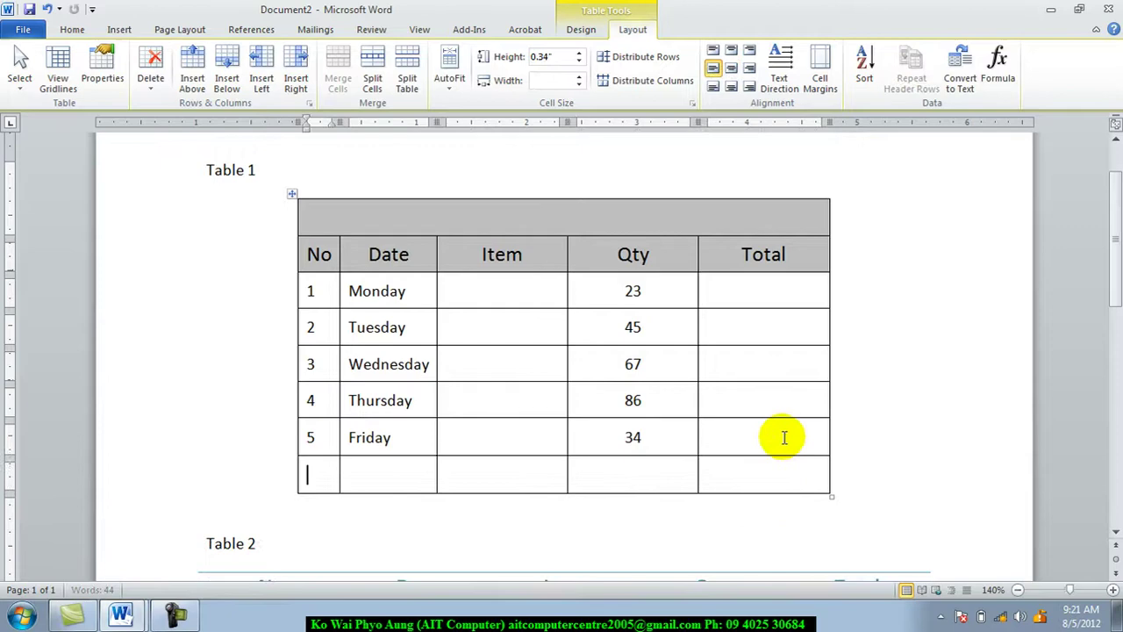
{"action": "key", "text": "Tab"}
{"action": "key", "text": "Tab"}
{"action": "key", "text": "Tab"}
{"action": "key", "text": "Tab"}
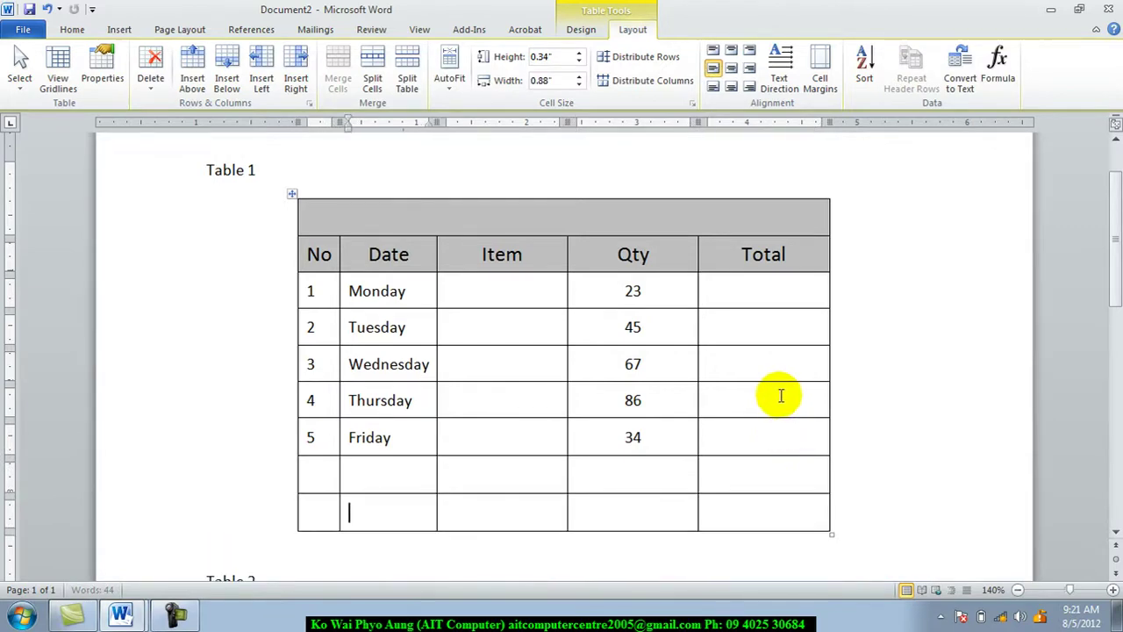
Split the Total cell of the first empty row into 3 columns and 2 rows.
{"action": "left_click", "coordinate": [757, 484]}
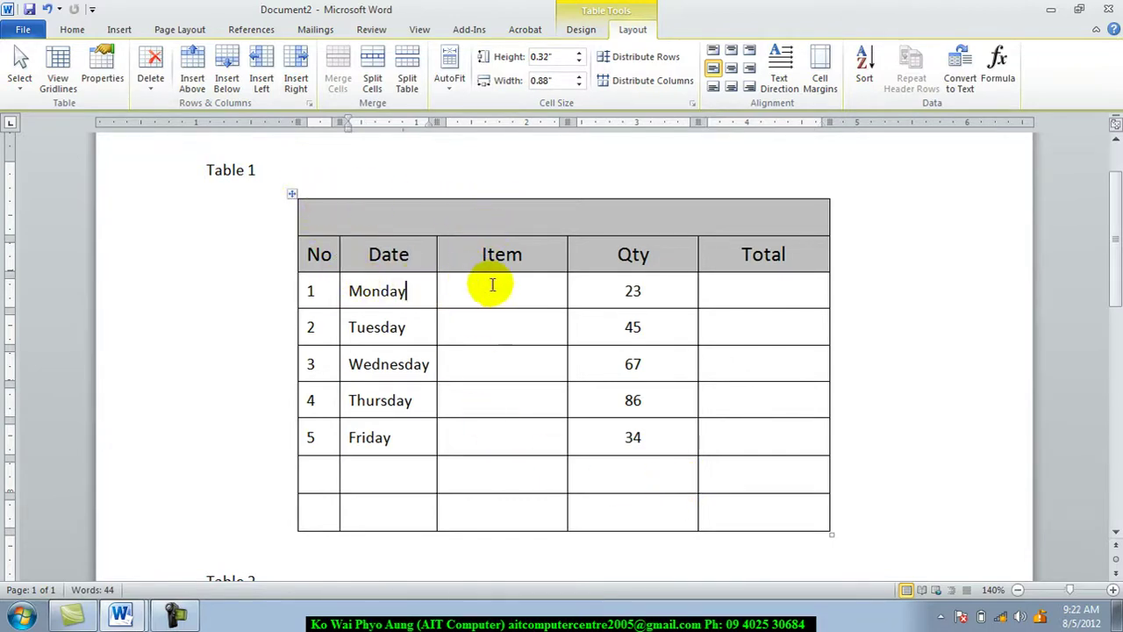
{"action": "left_click", "coordinate": [518, 255]}
{"action": "left_click", "coordinate": [723, 293]}
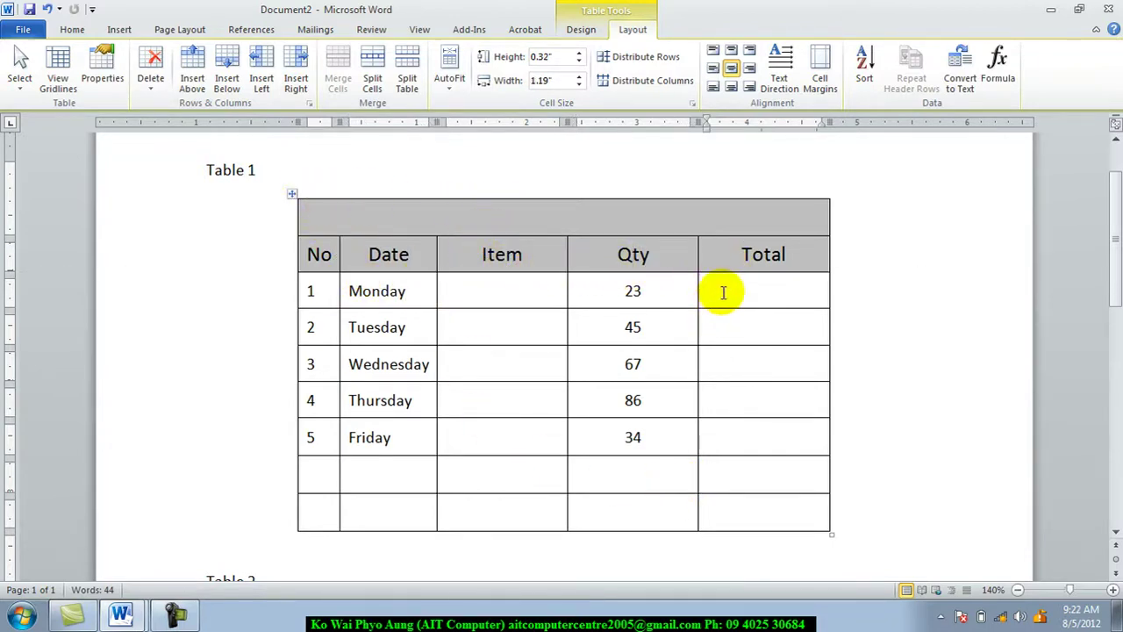
{"action": "left_click", "coordinate": [493, 334]}
{"action": "left_click", "coordinate": [375, 328]}
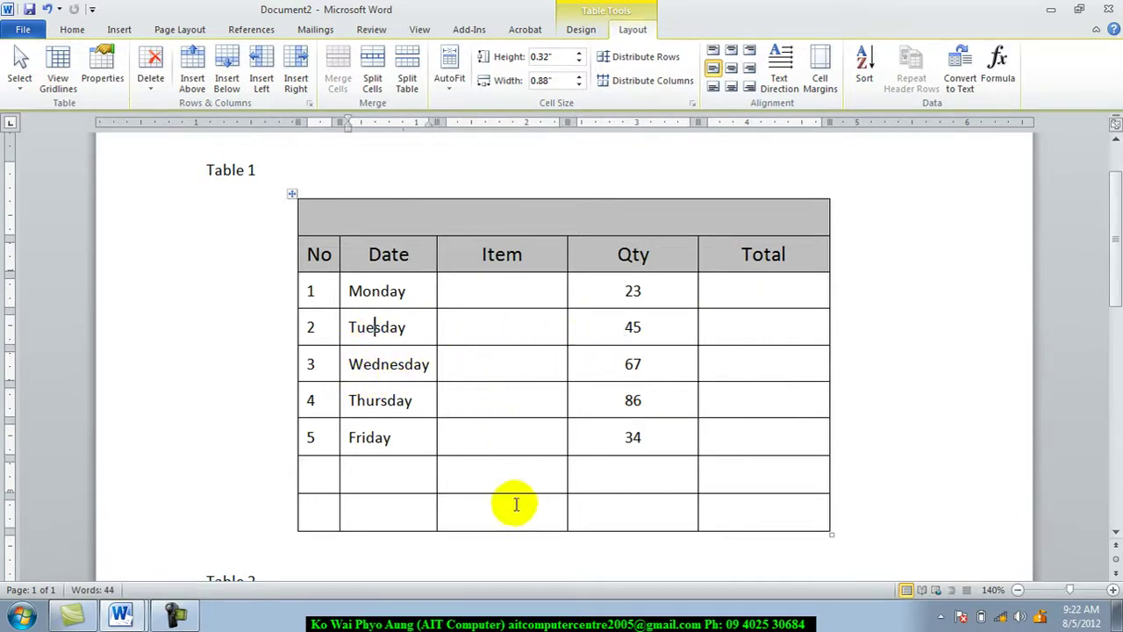
{"action": "left_click", "coordinate": [756, 479]}
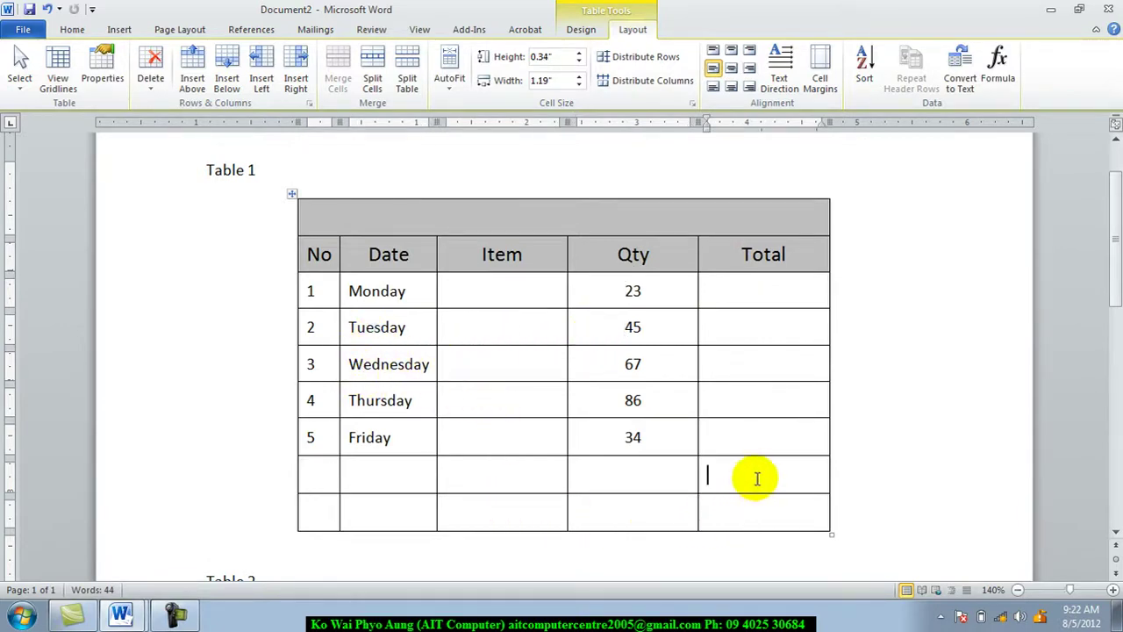
{"action": "left_click", "coordinate": [374, 76]}
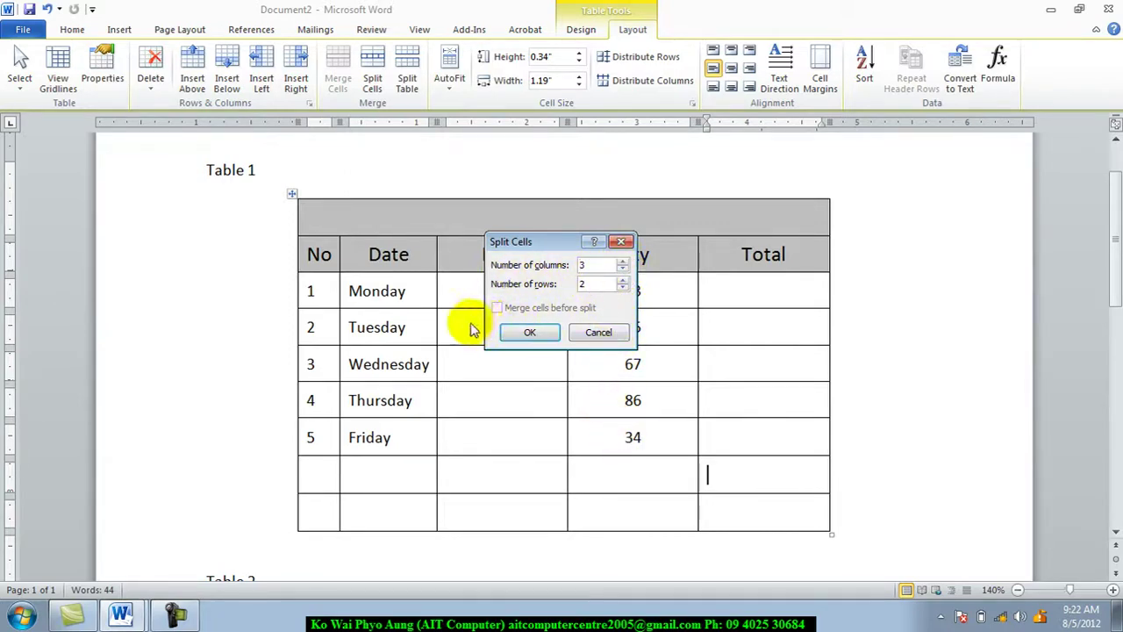
{"action": "left_click", "coordinate": [530, 332]}
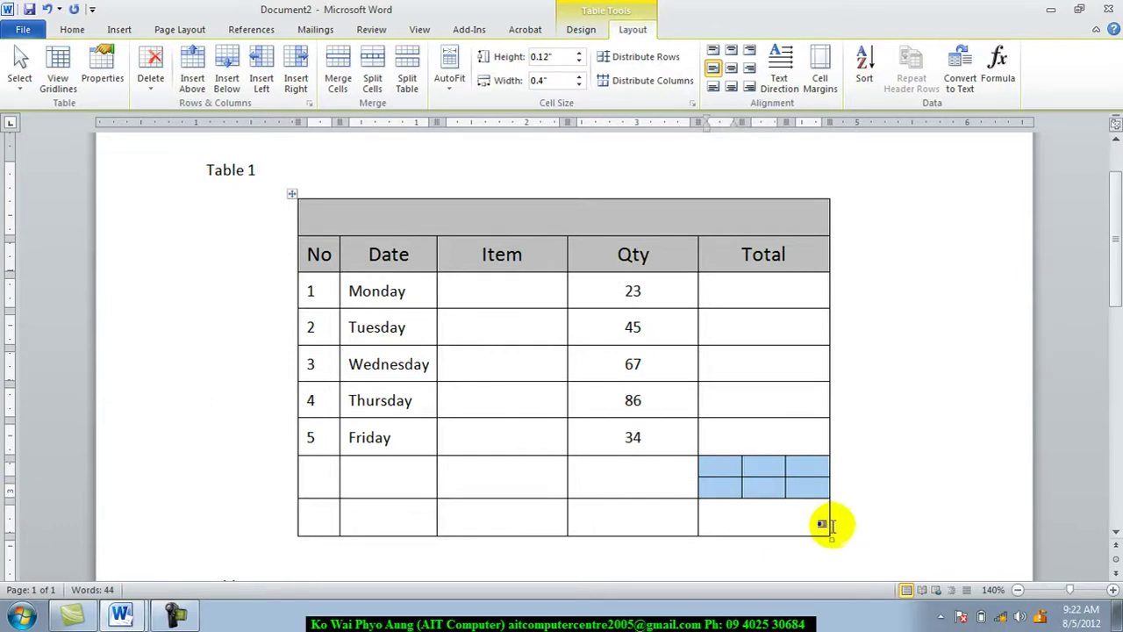
Adjust the border between the new split cells and put the caret in the first one.
{"action": "left_click", "coordinate": [817, 481]}
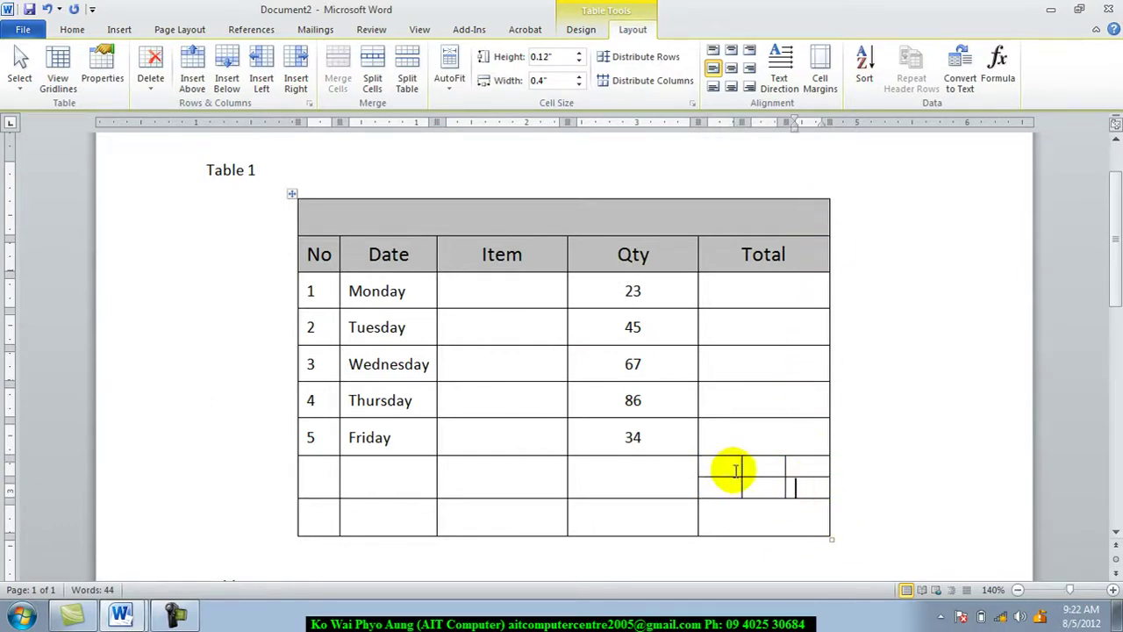
{"action": "mouse_move", "coordinate": [803, 466]}
{"action": "left_mouse_down"}
{"action": "mouse_move", "coordinate": [782, 469]}
{"action": "mouse_move", "coordinate": [811, 478]}
{"action": "left_mouse_up"}
{"action": "left_click", "coordinate": [811, 478]}
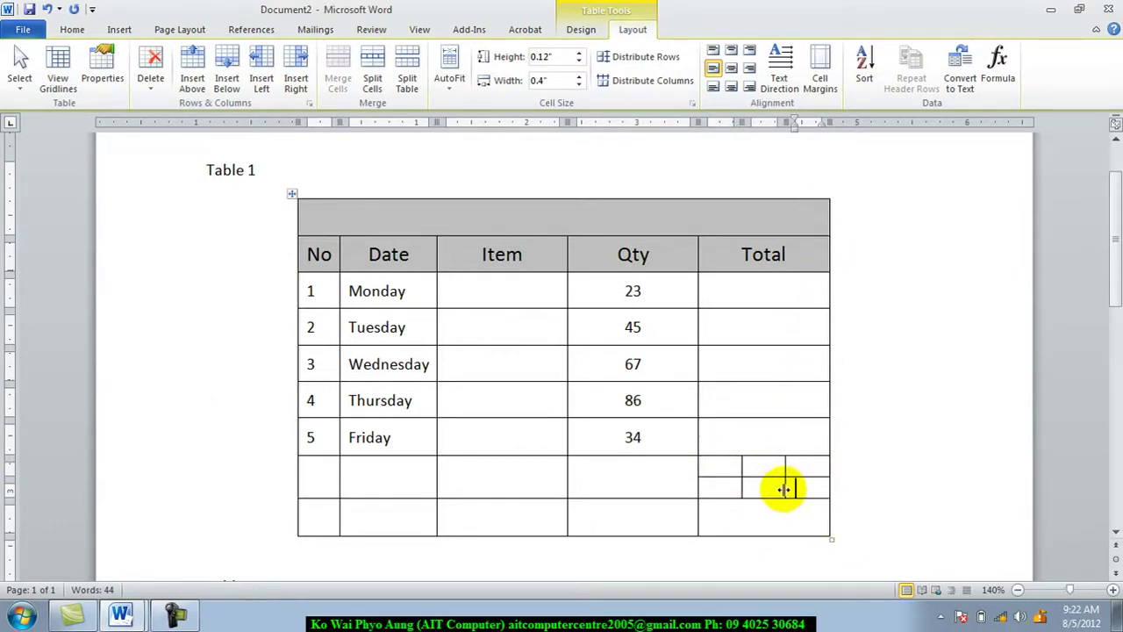
{"action": "left_click_drag", "start_coordinate": [718, 475], "coordinate": [798, 474]}
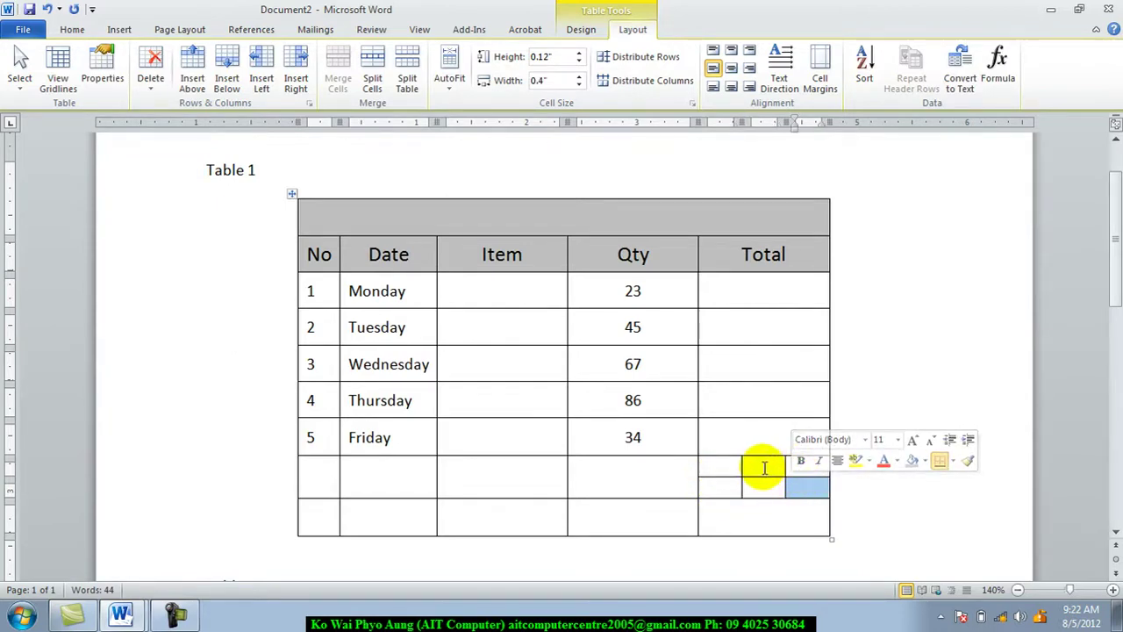
{"action": "left_click", "coordinate": [722, 471]}
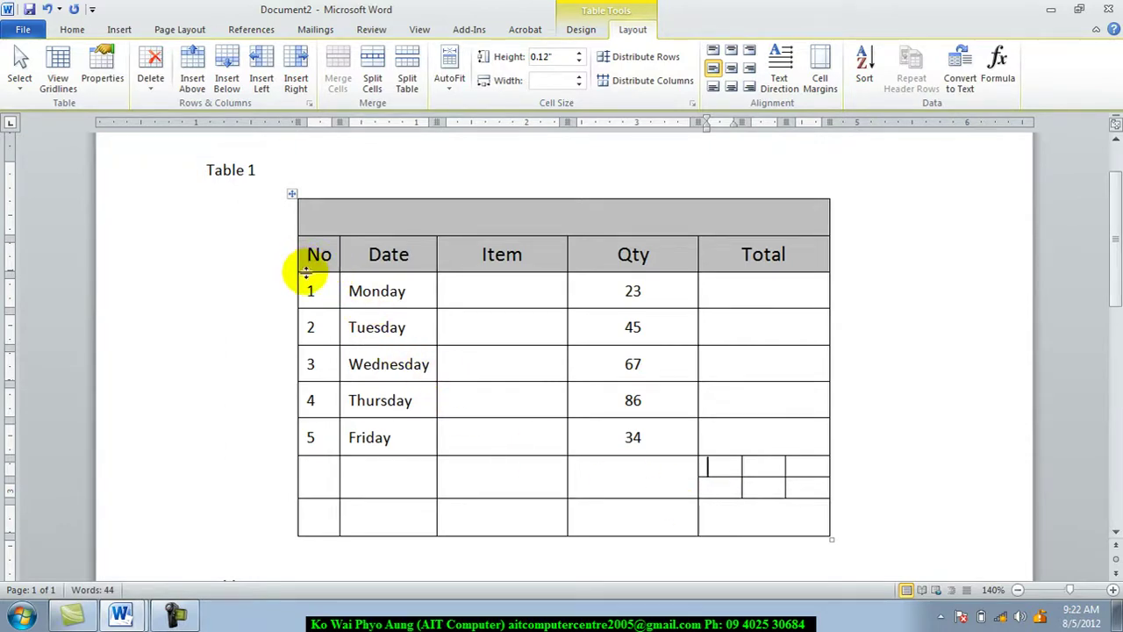
Make the header row taller and rotate No, Date, Item, Qty, Total to read bottom-to-top.
{"action": "left_click_drag", "start_coordinate": [305, 273], "coordinate": [306, 298]}
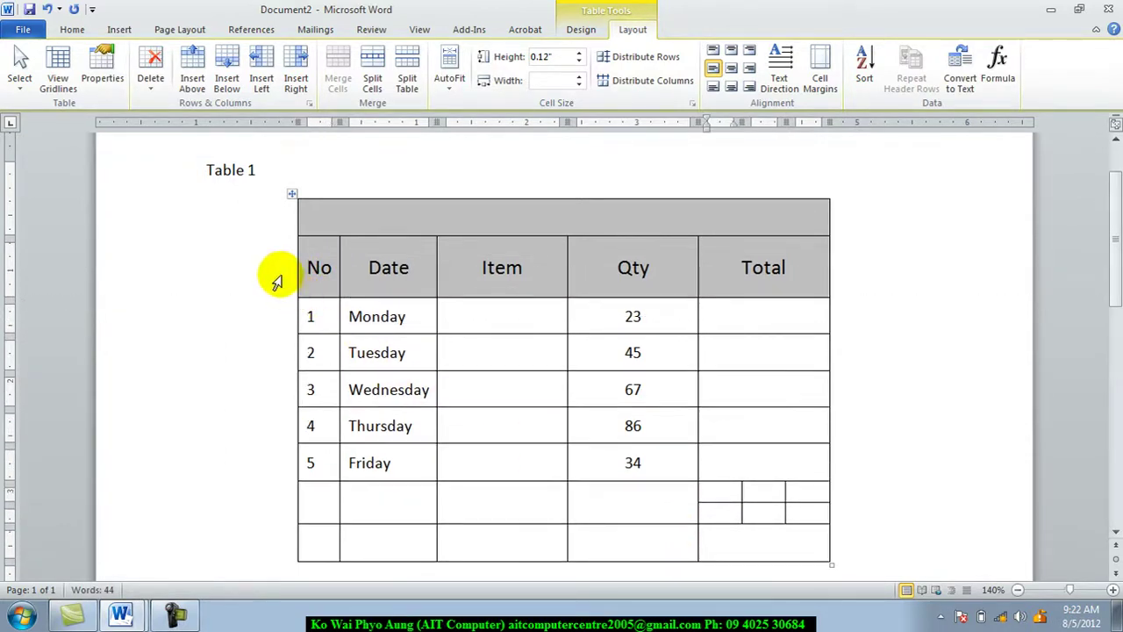
{"action": "left_click", "coordinate": [276, 279]}
{"action": "left_click", "coordinate": [780, 81]}
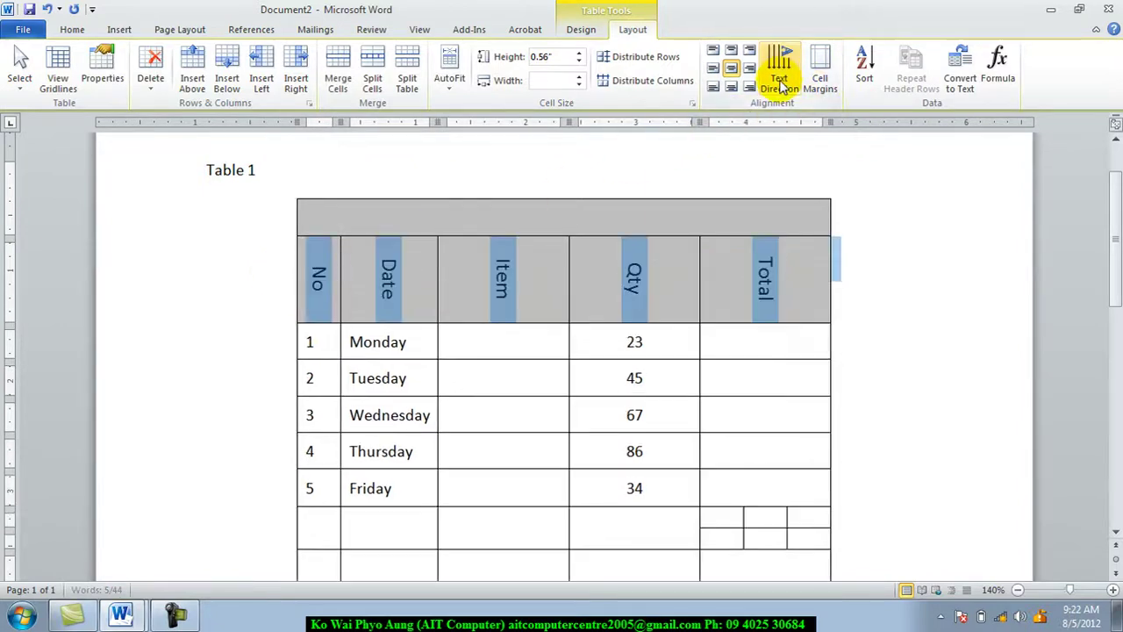
{"action": "left_click", "coordinate": [782, 85]}
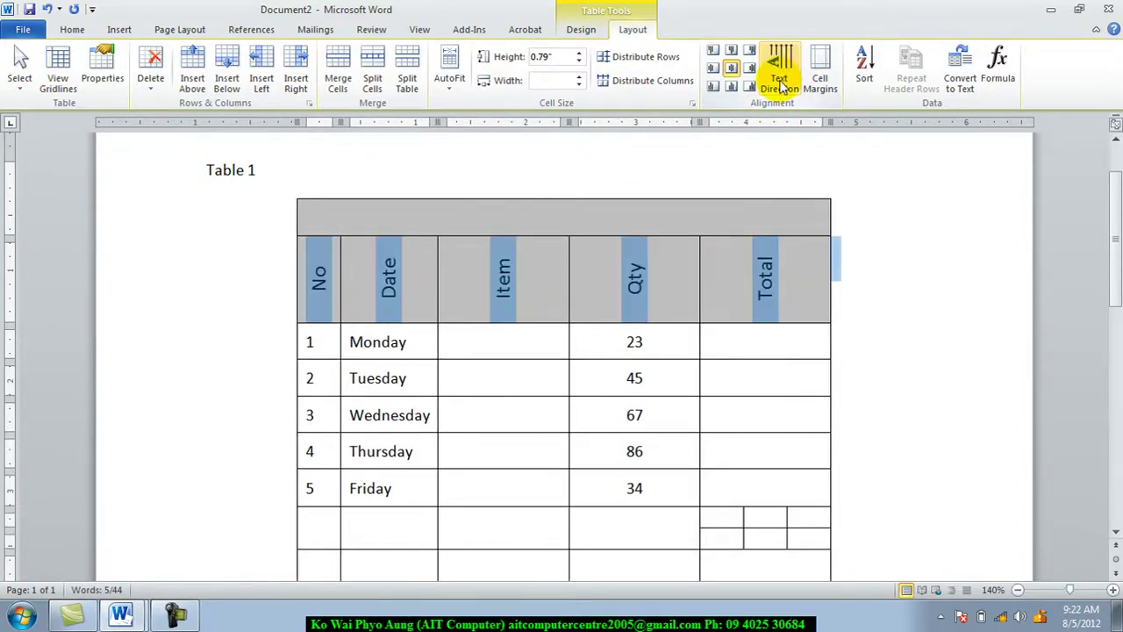
{"action": "left_click", "coordinate": [781, 85]}
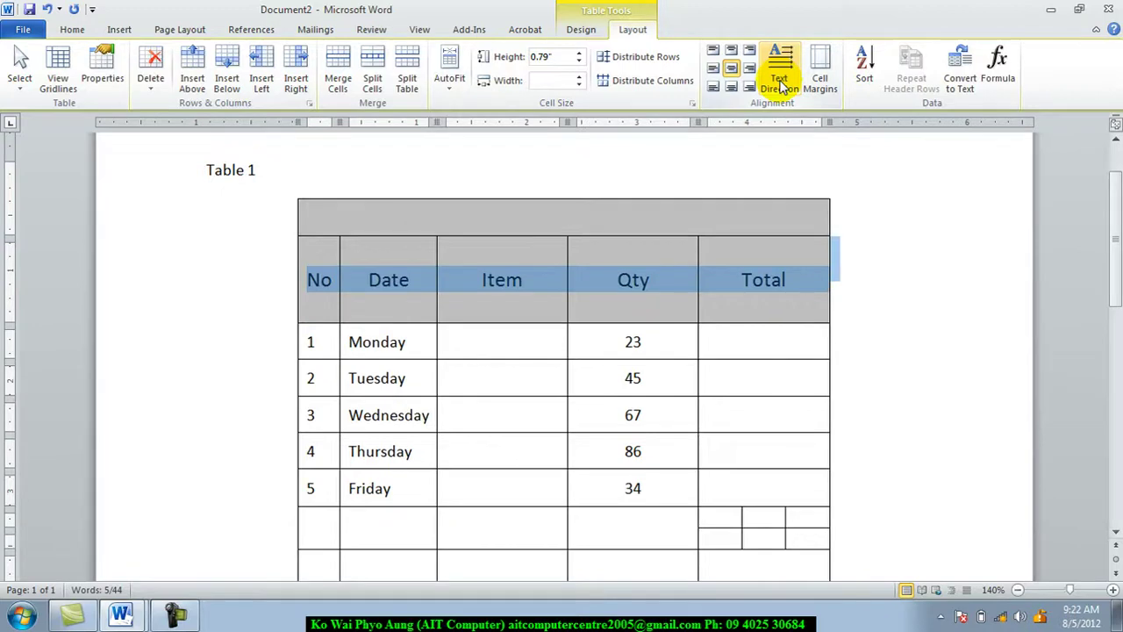
{"action": "left_click", "coordinate": [781, 86]}
{"action": "left_click", "coordinate": [781, 85]}
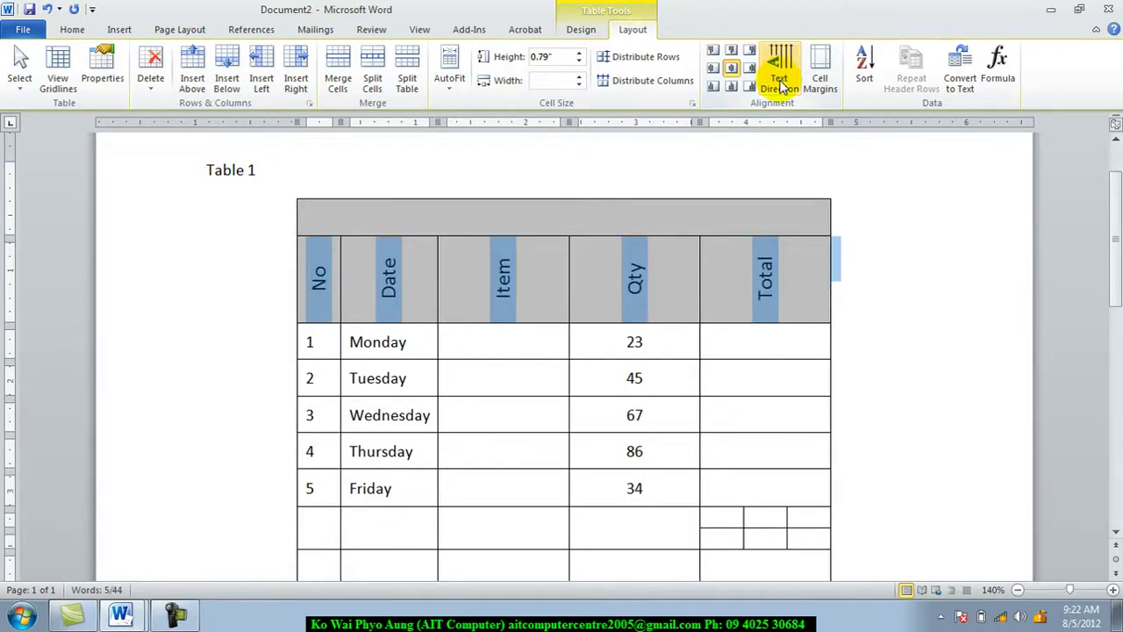
{"action": "left_click", "coordinate": [639, 282]}
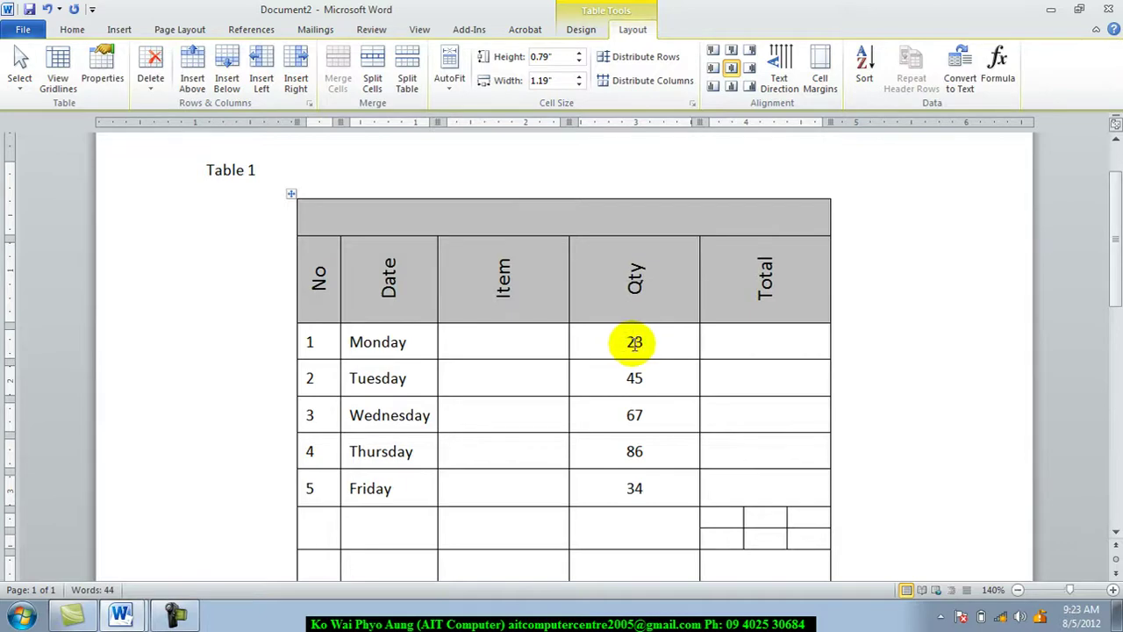
Insert a =SUM(ABOVE) formula in the empty Qty cell, giving a total of 255.
{"action": "left_click_drag", "start_coordinate": [617, 349], "coordinate": [614, 521]}
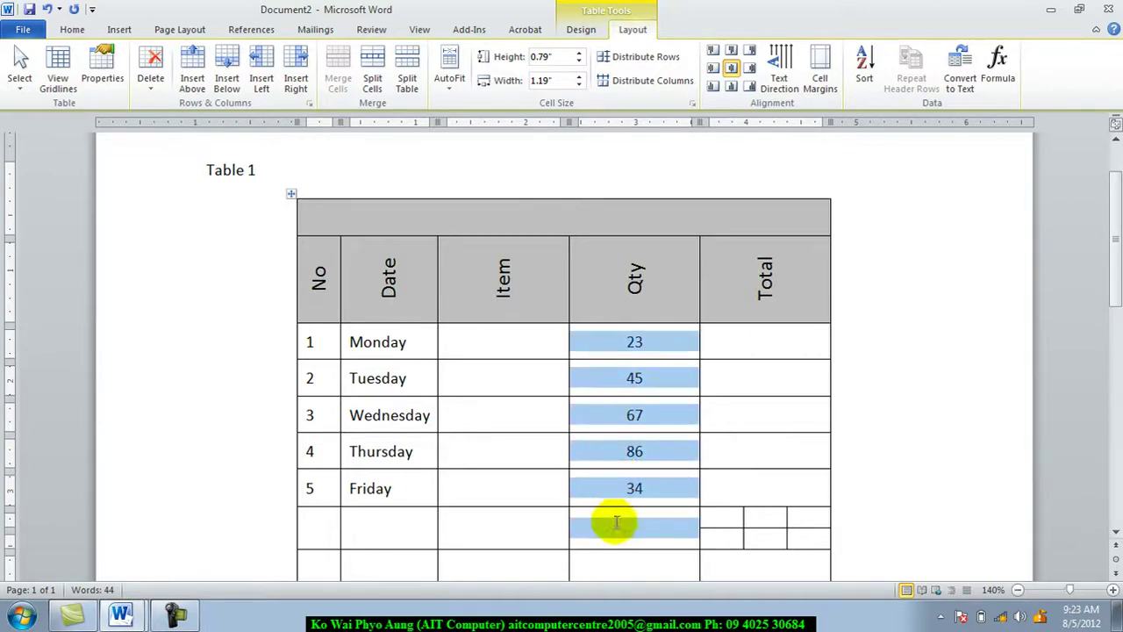
{"action": "left_click", "coordinate": [617, 528]}
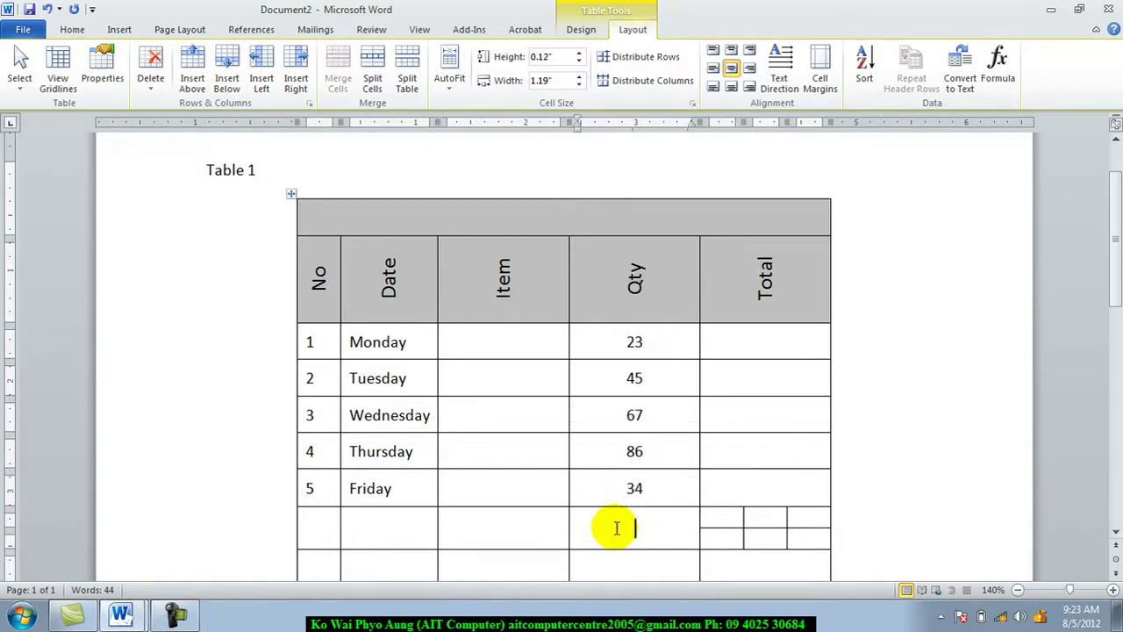
{"action": "left_click", "coordinate": [998, 68]}
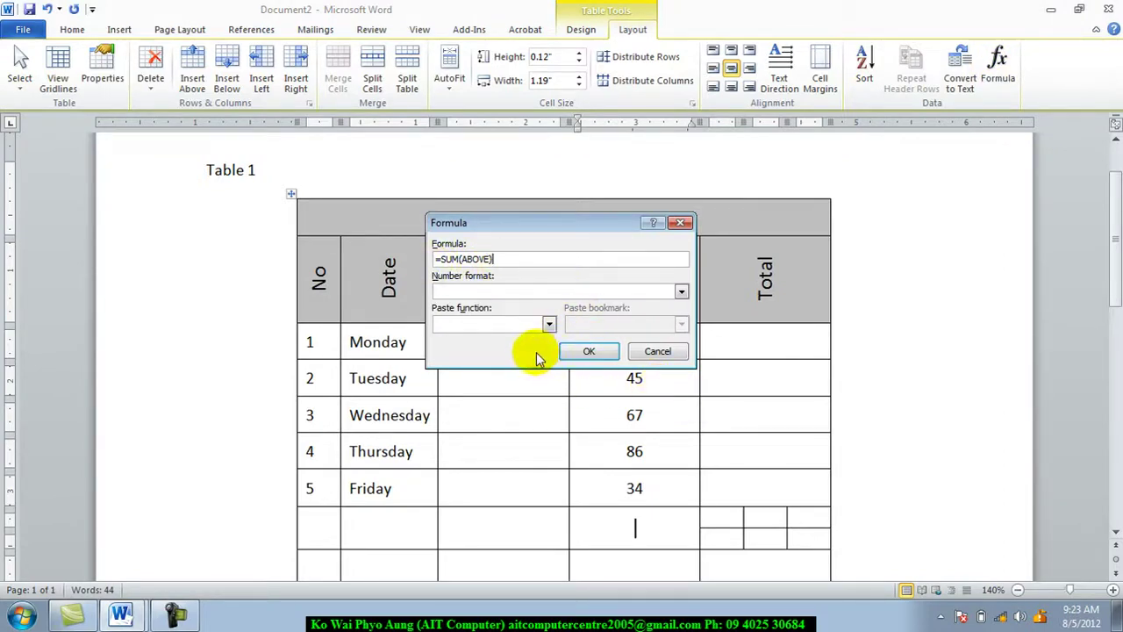
{"action": "left_click", "coordinate": [587, 351]}
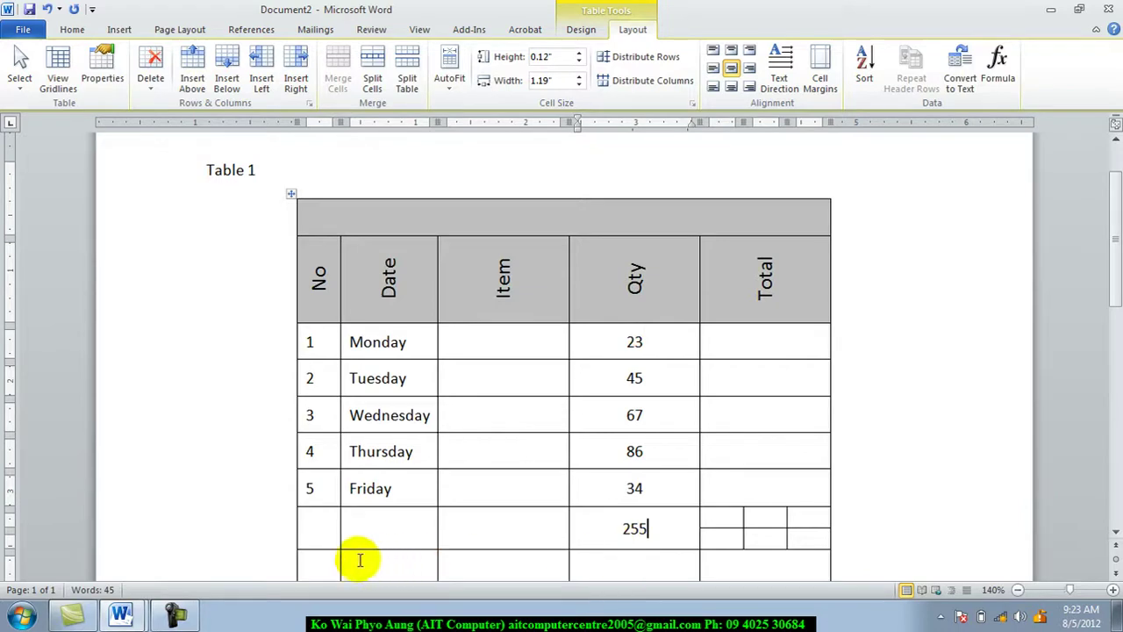
Add the same SUM(ABOVE) formula in that row's first cell, giving 15 under No.
{"action": "left_click", "coordinate": [306, 529]}
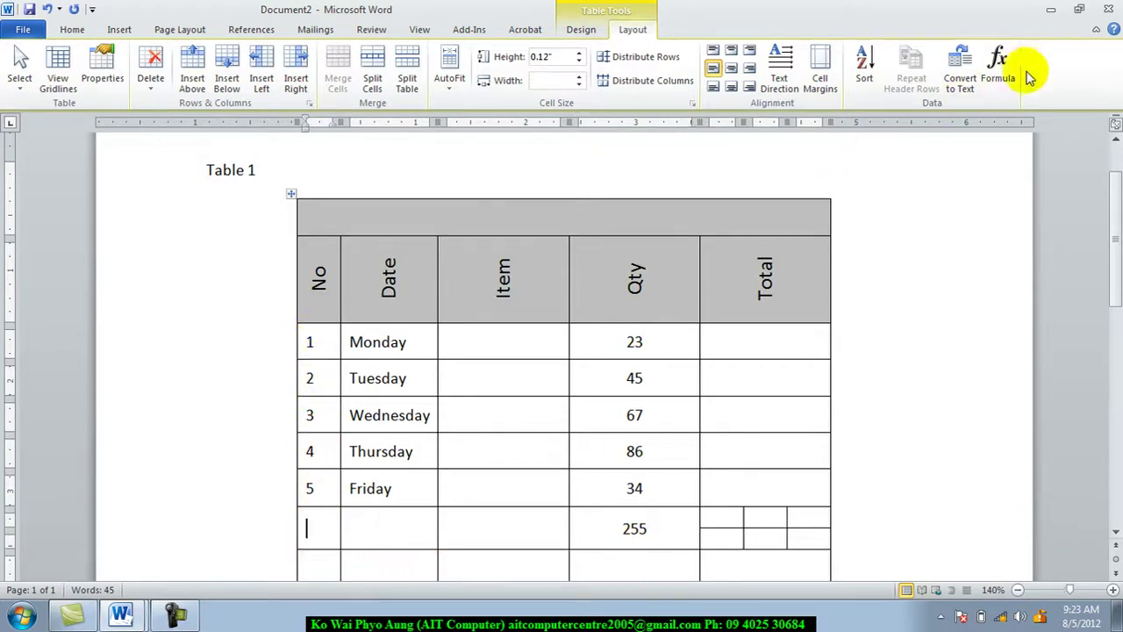
{"action": "left_click", "coordinate": [1000, 67]}
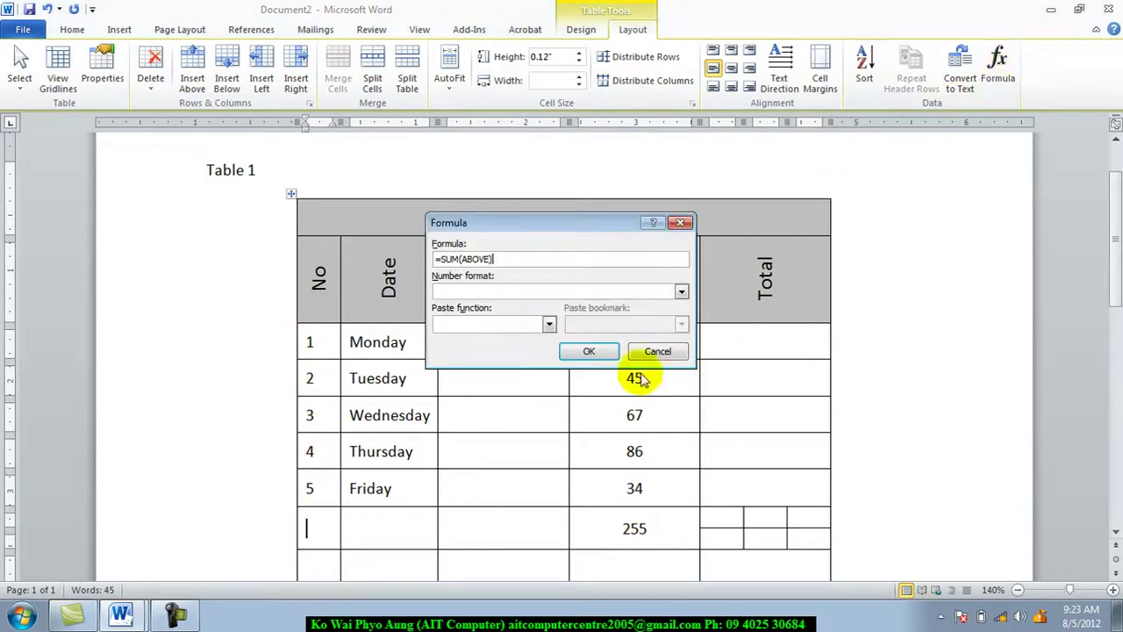
{"action": "left_click", "coordinate": [589, 353]}
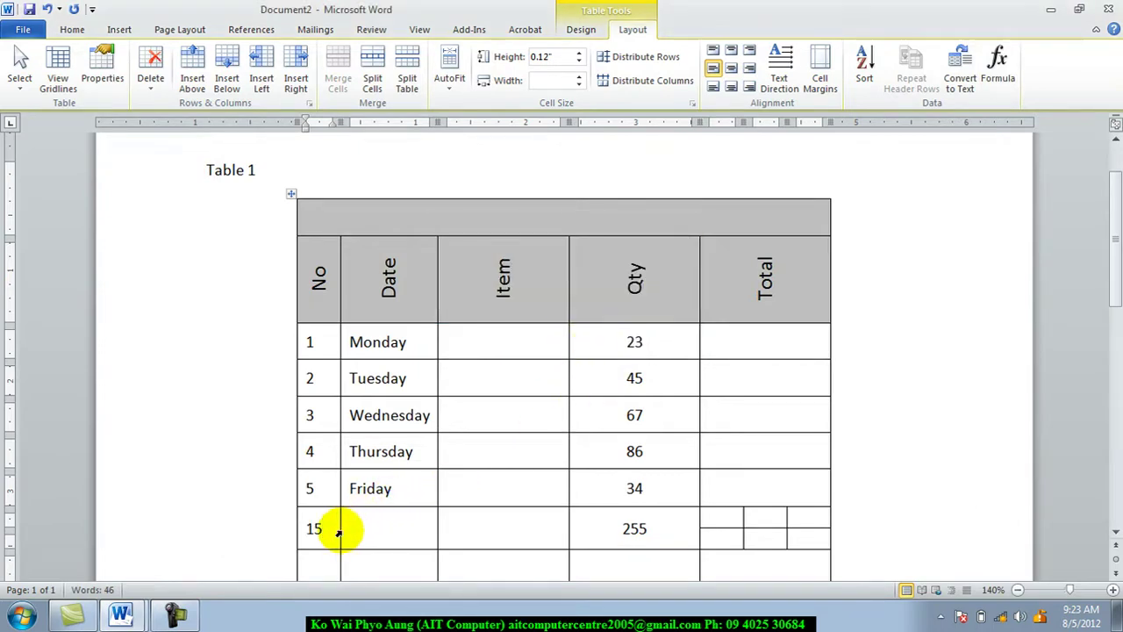
Sort the rows by the No values 1–5, Column 1, Number, ascending.
{"action": "left_click_drag", "start_coordinate": [298, 340], "coordinate": [301, 489]}
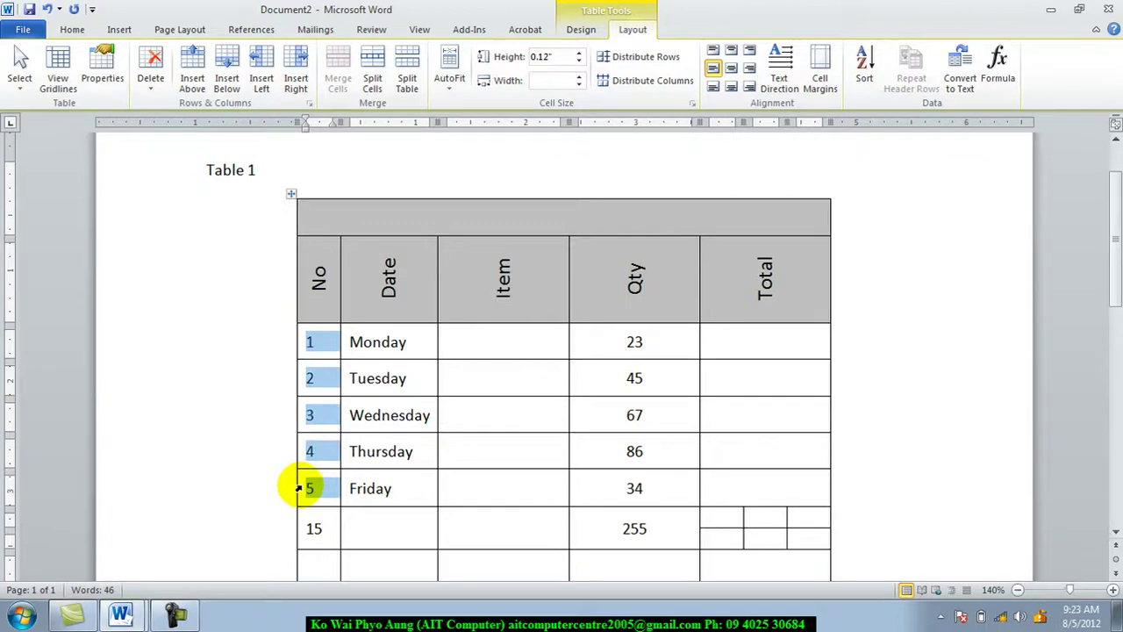
{"action": "left_click", "coordinate": [864, 66]}
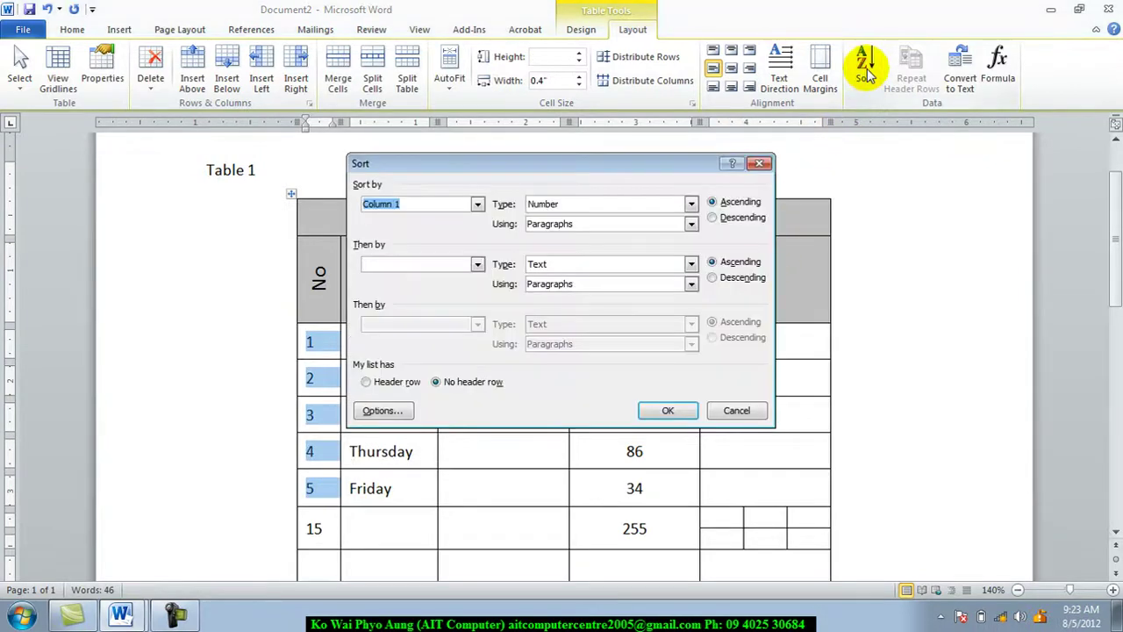
{"action": "left_click", "coordinate": [667, 412]}
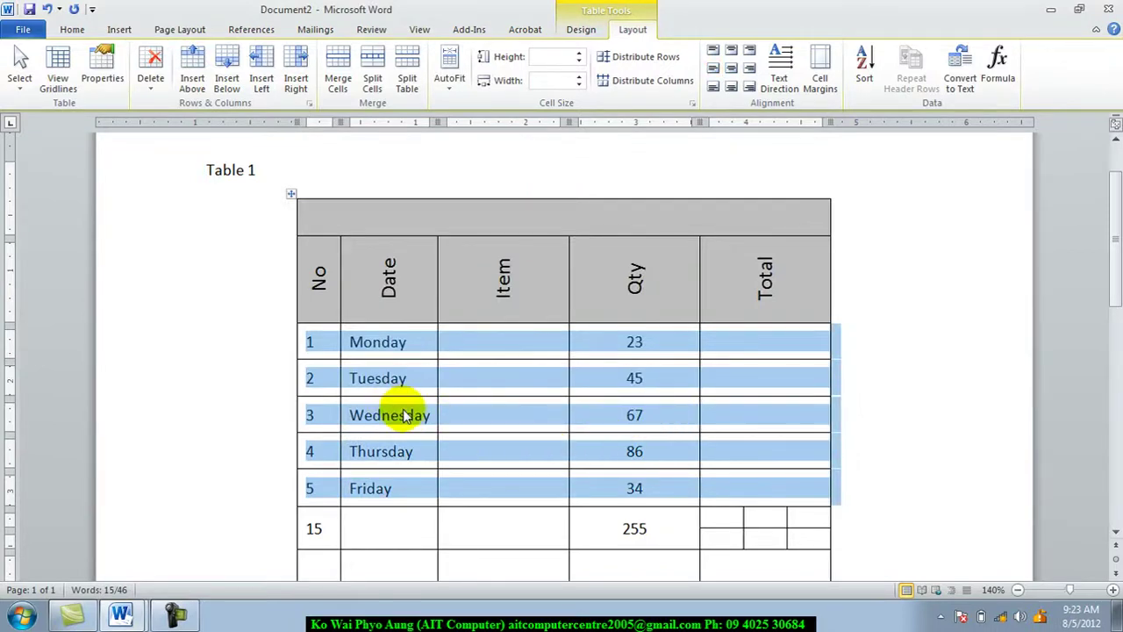
{"action": "left_click", "coordinate": [374, 347]}
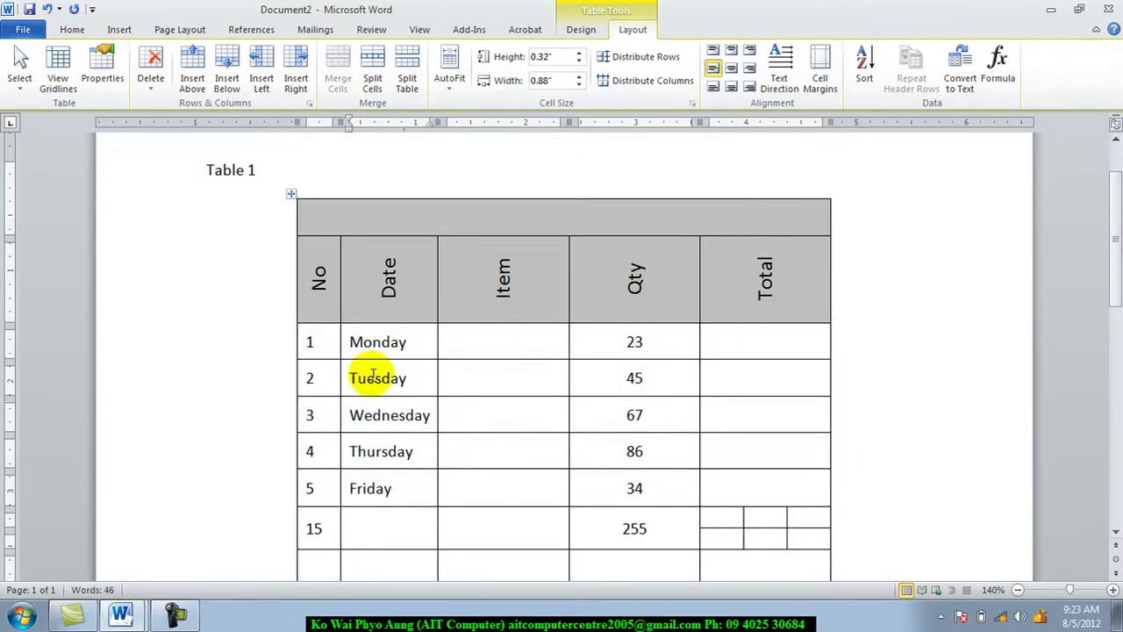
Show the Table Tools Design tab with the caret back in Table 1's Monday cell.
{"action": "left_click", "coordinate": [568, 35]}
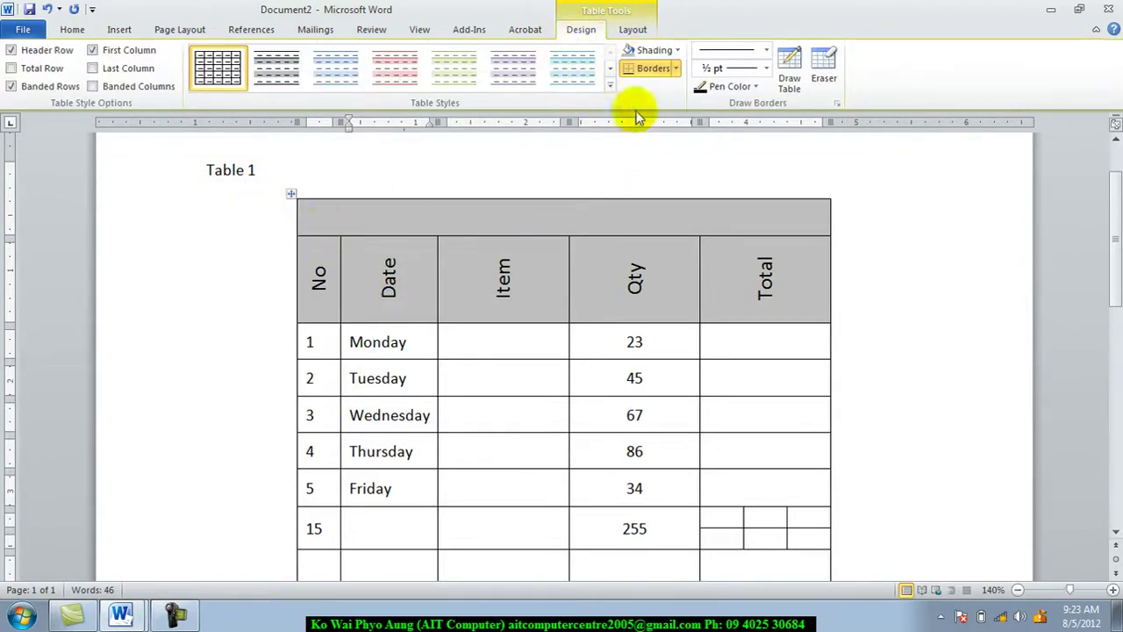
{"action": "left_click", "coordinate": [420, 338]}
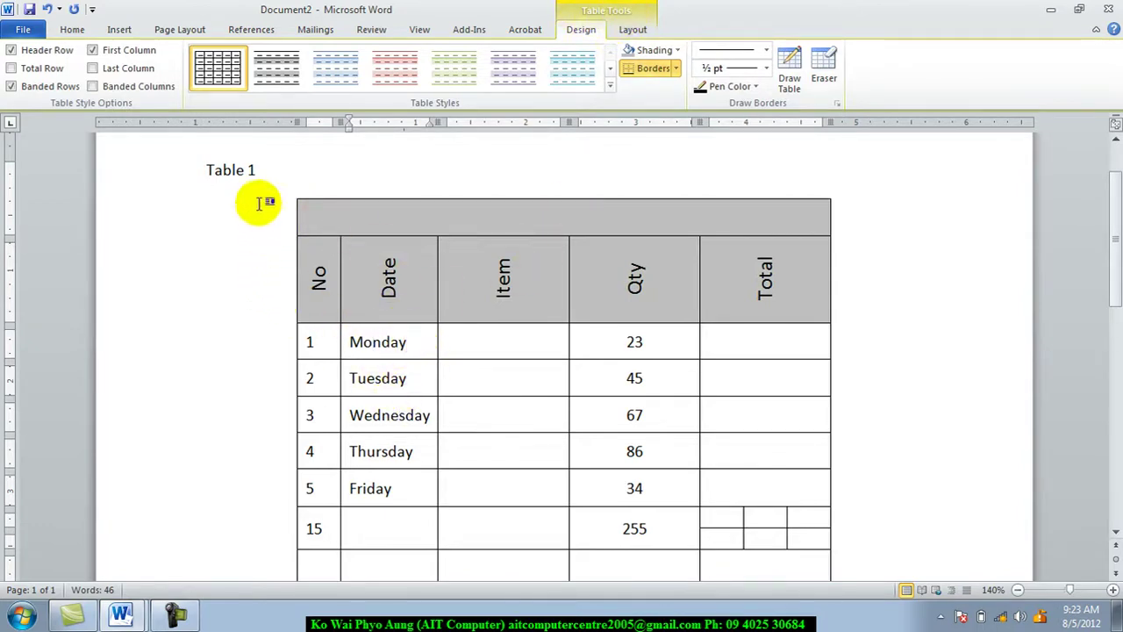
{"action": "left_click", "coordinate": [245, 170]}
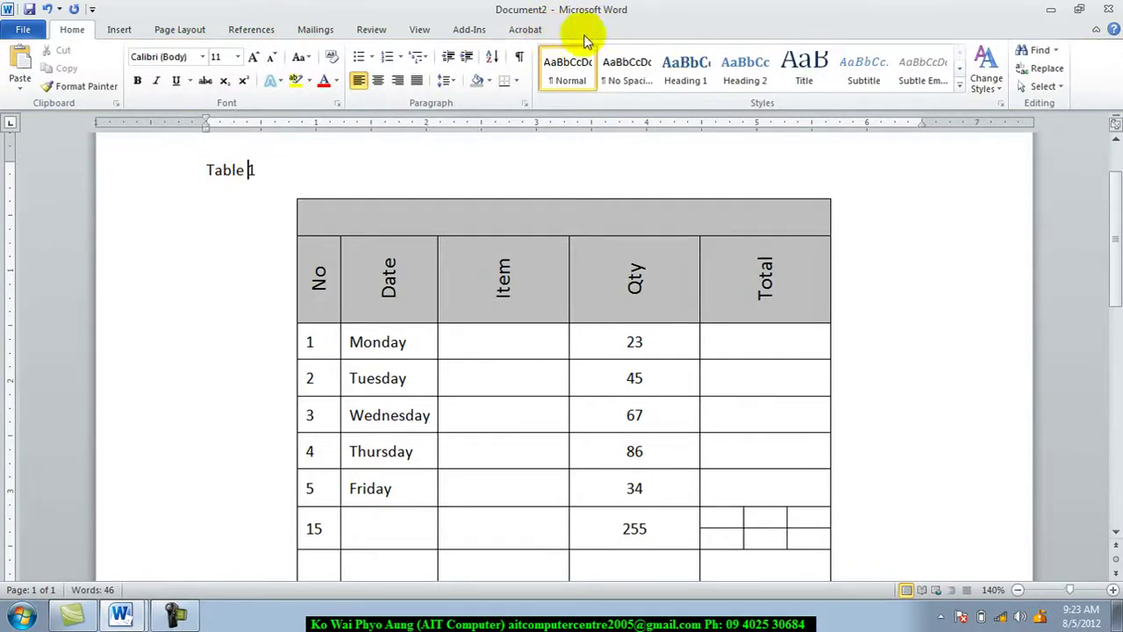
{"action": "left_click", "coordinate": [399, 343]}
{"action": "left_click", "coordinate": [581, 29]}
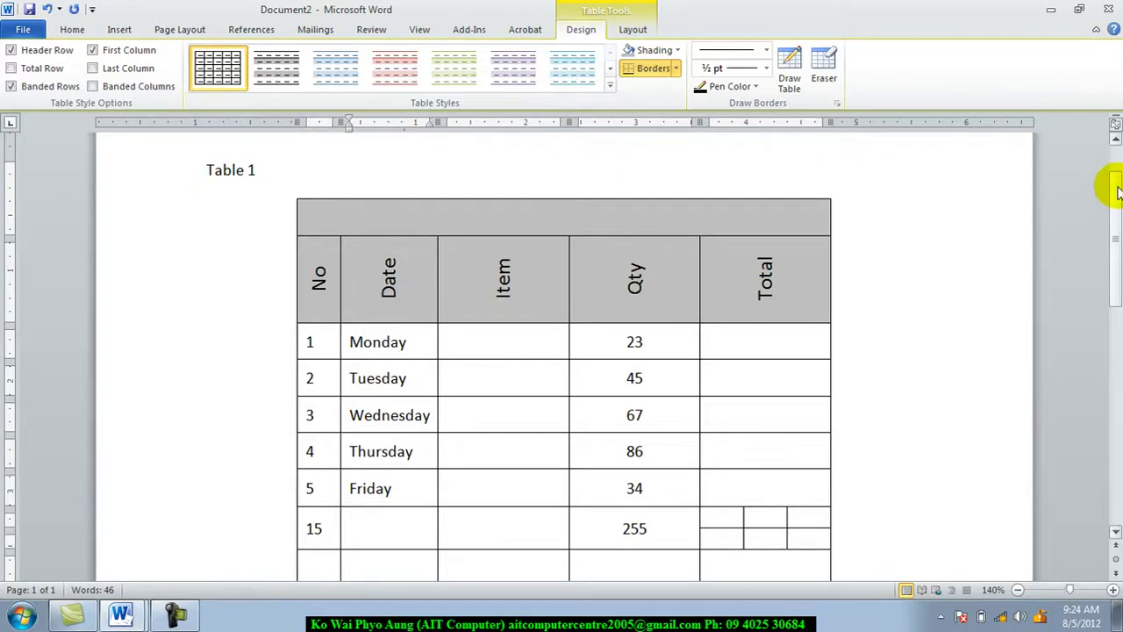
With Draw Table, draw the outer box, a top-row line and four column dividers.
{"action": "mouse_move", "coordinate": [1117, 191]}
{"action": "left_mouse_down"}
{"action": "mouse_move", "coordinate": [1118, 265]}
{"action": "mouse_move", "coordinate": [1098, 342]}
{"action": "mouse_move", "coordinate": [692, 416]}
{"action": "left_mouse_up"}
{"action": "left_click", "coordinate": [792, 77]}
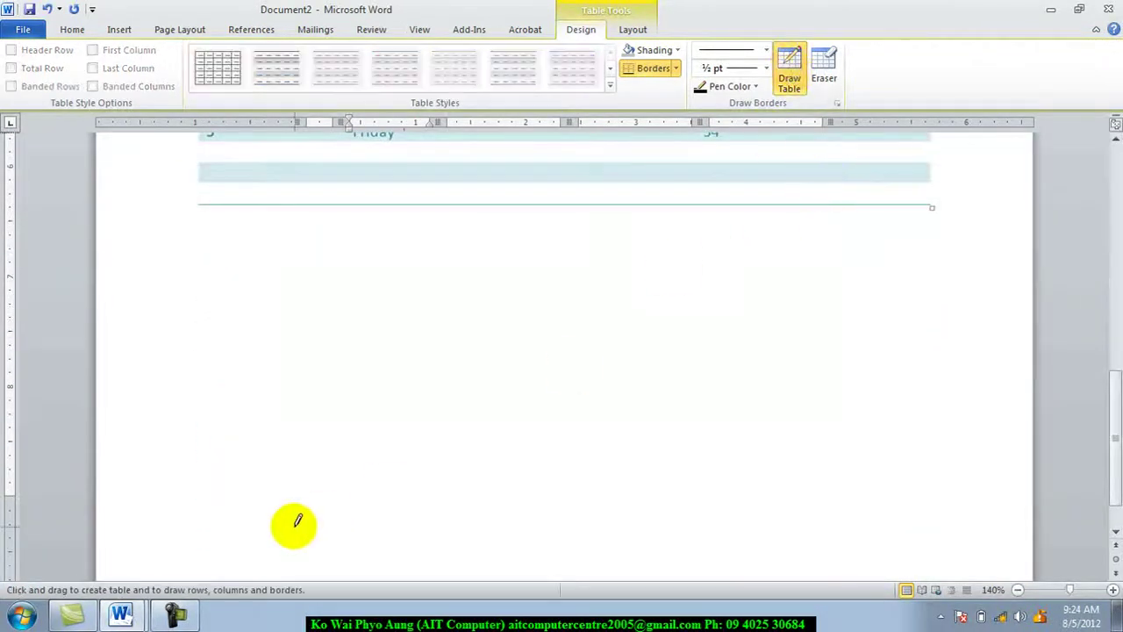
{"action": "left_click_drag", "start_coordinate": [210, 291], "coordinate": [773, 505]}
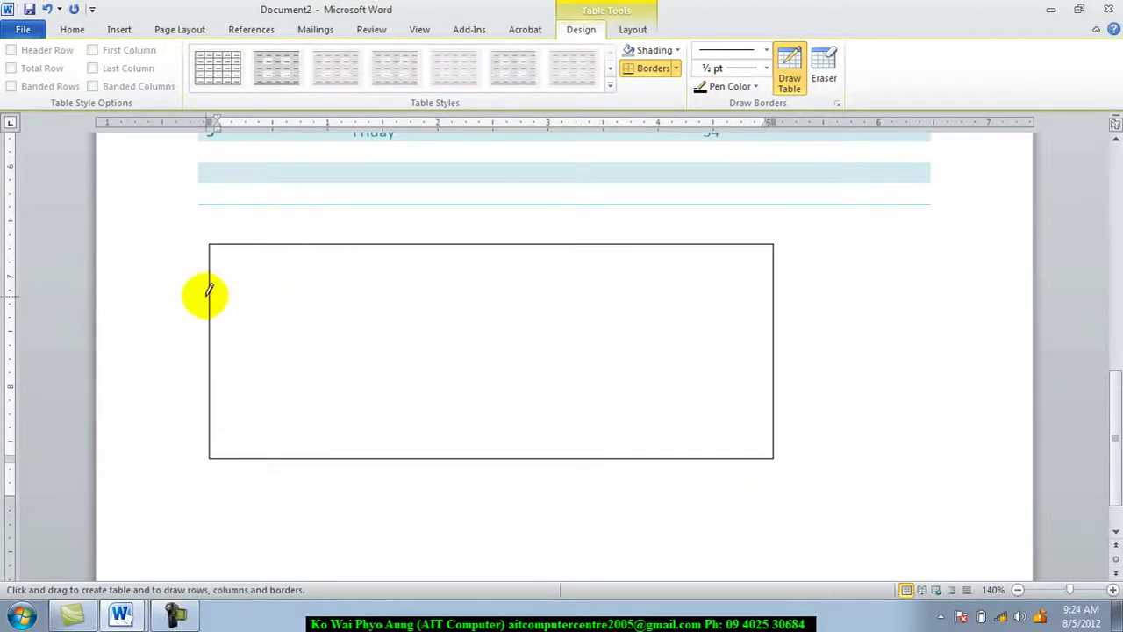
{"action": "left_click_drag", "start_coordinate": [216, 279], "coordinate": [682, 286]}
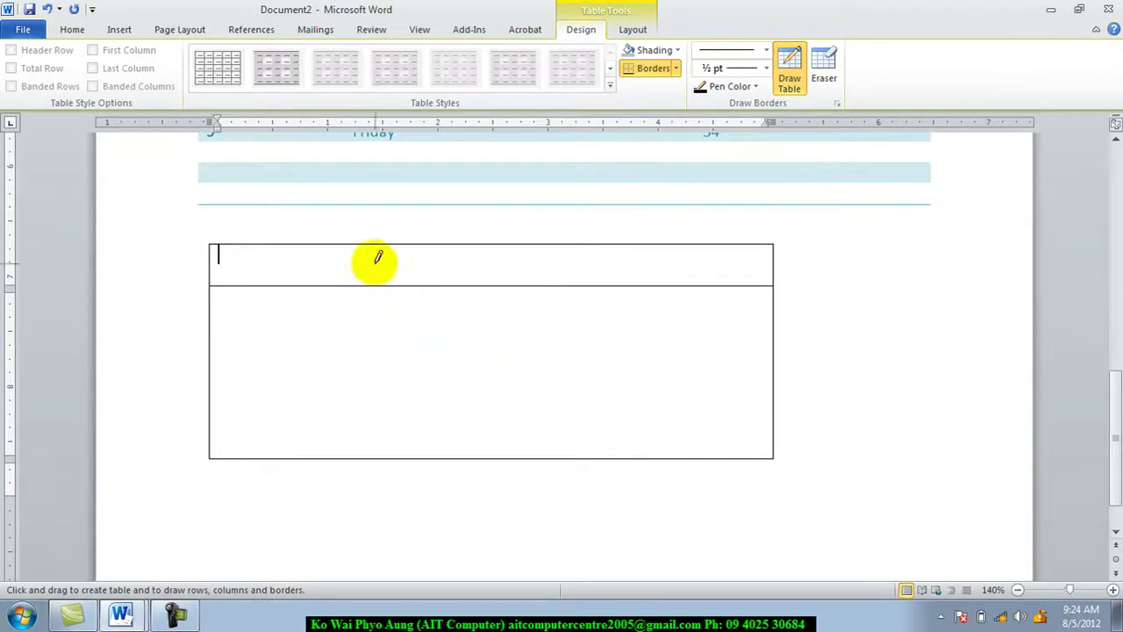
{"action": "left_click_drag", "start_coordinate": [334, 243], "coordinate": [334, 455]}
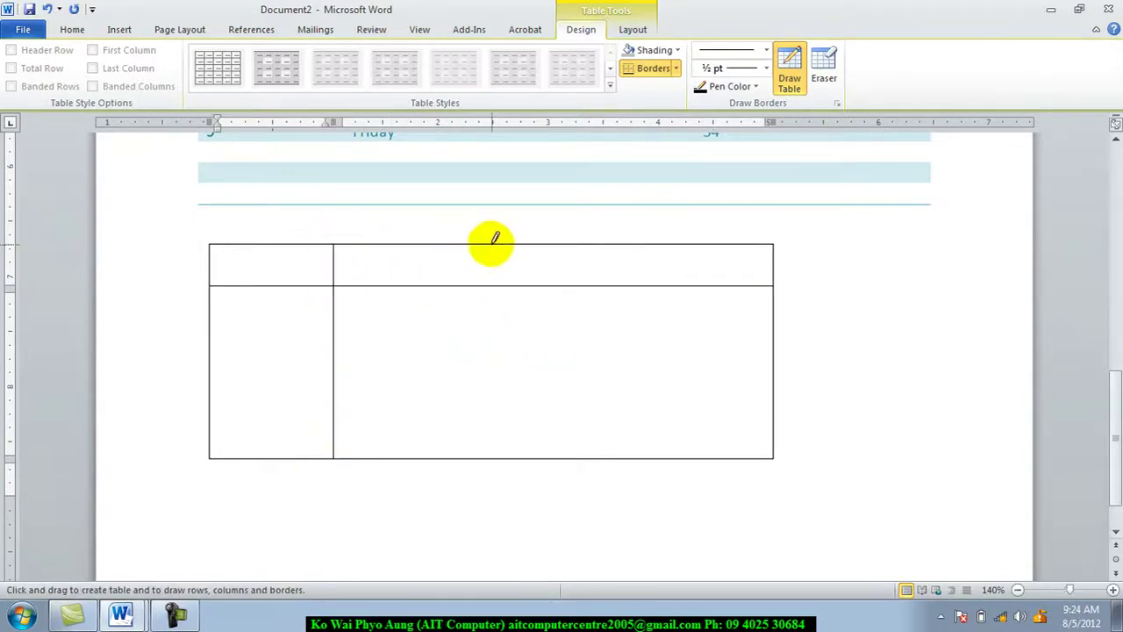
{"action": "left_click_drag", "start_coordinate": [494, 242], "coordinate": [492, 456]}
{"action": "left_click_drag", "start_coordinate": [617, 243], "coordinate": [616, 456]}
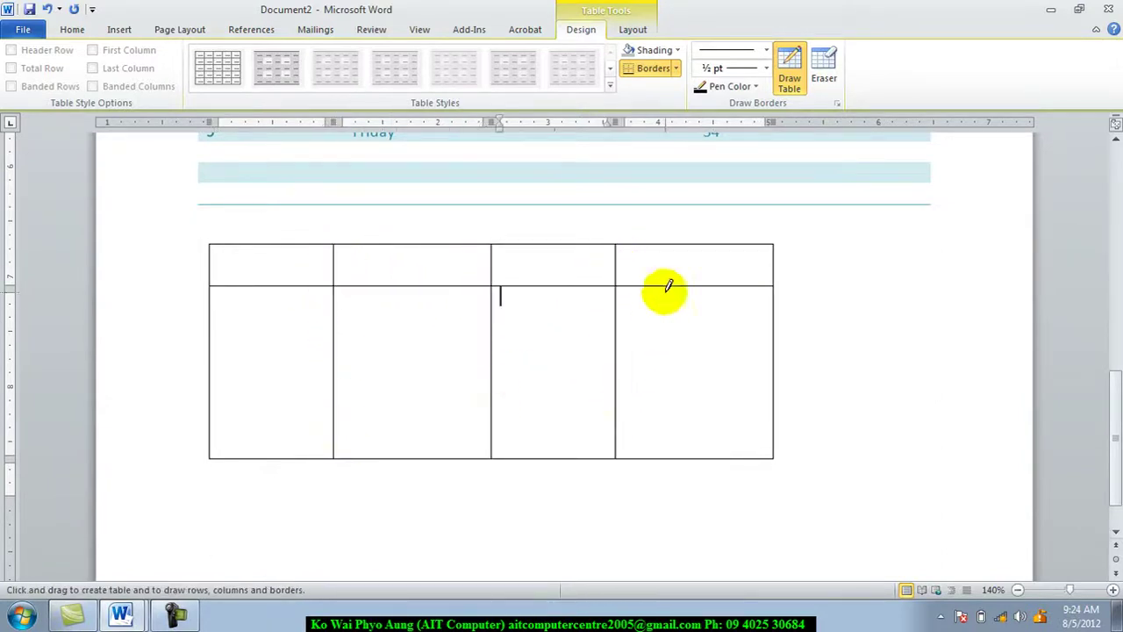
{"action": "left_click_drag", "start_coordinate": [707, 244], "coordinate": [707, 418]}
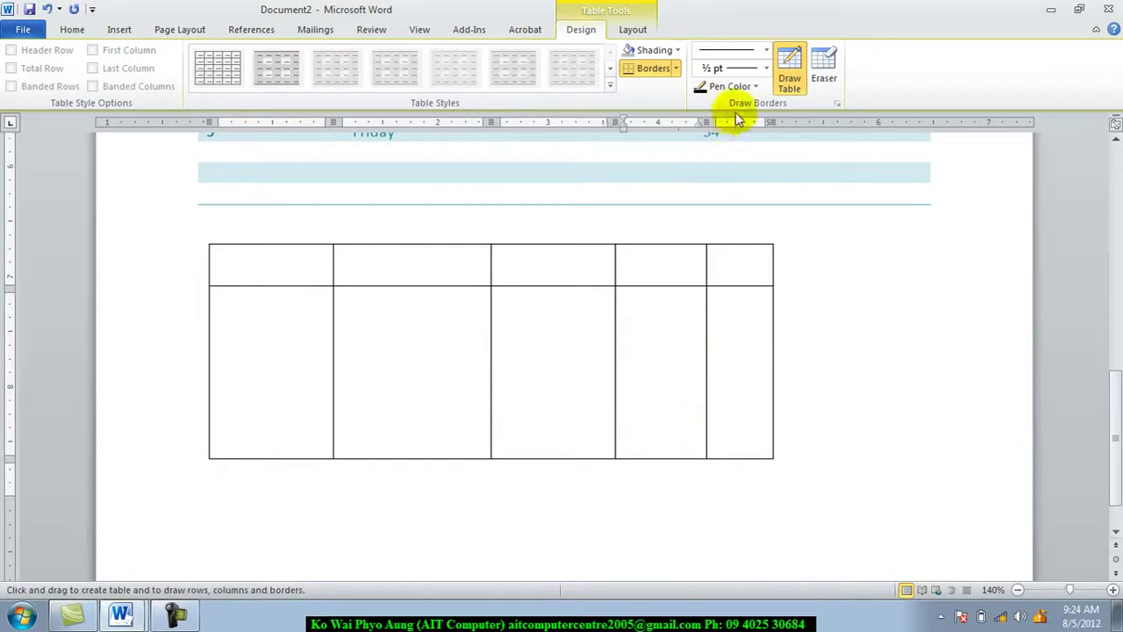
Draw a diagonal in the top-left cell, a bottom row, and split its third cell.
{"action": "left_click", "coordinate": [784, 69]}
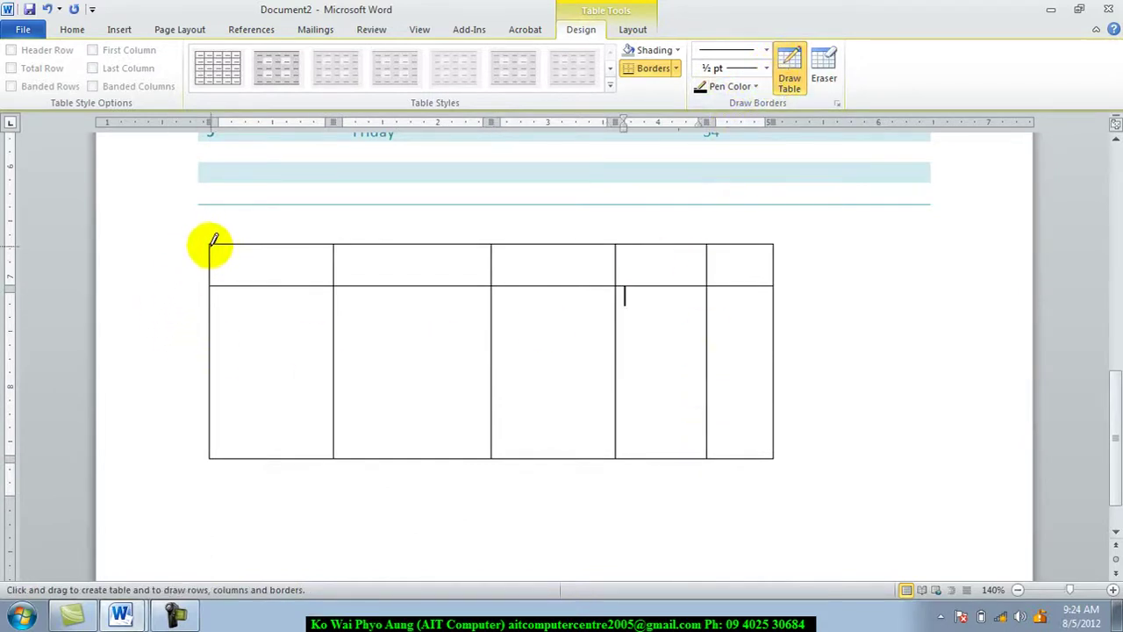
{"action": "left_click_drag", "start_coordinate": [212, 242], "coordinate": [332, 284]}
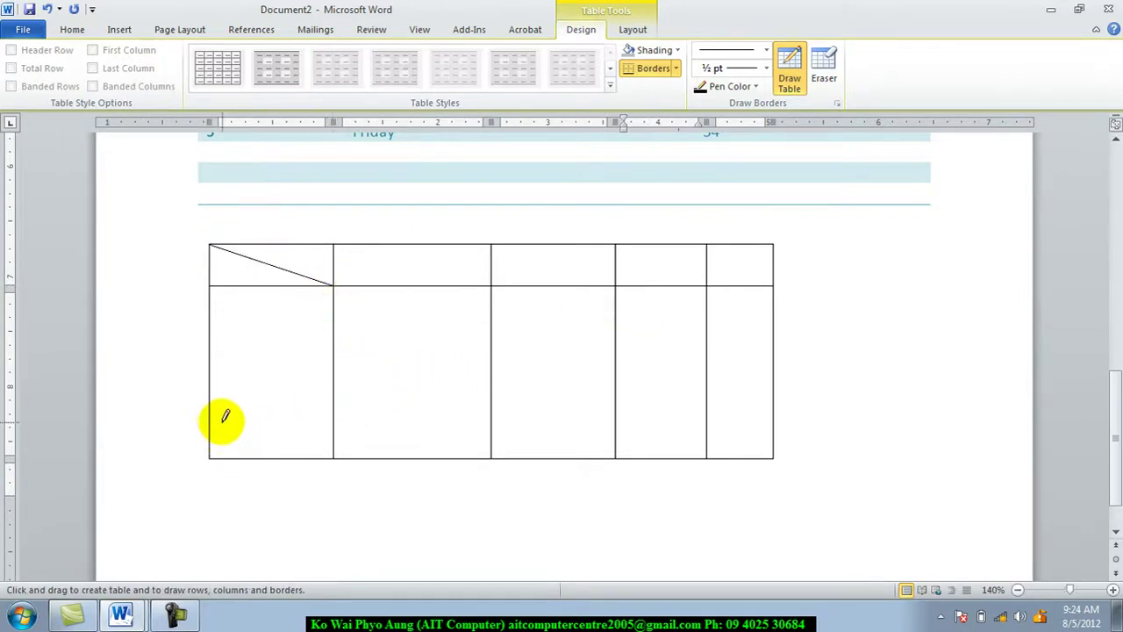
{"action": "left_click_drag", "start_coordinate": [217, 415], "coordinate": [729, 420]}
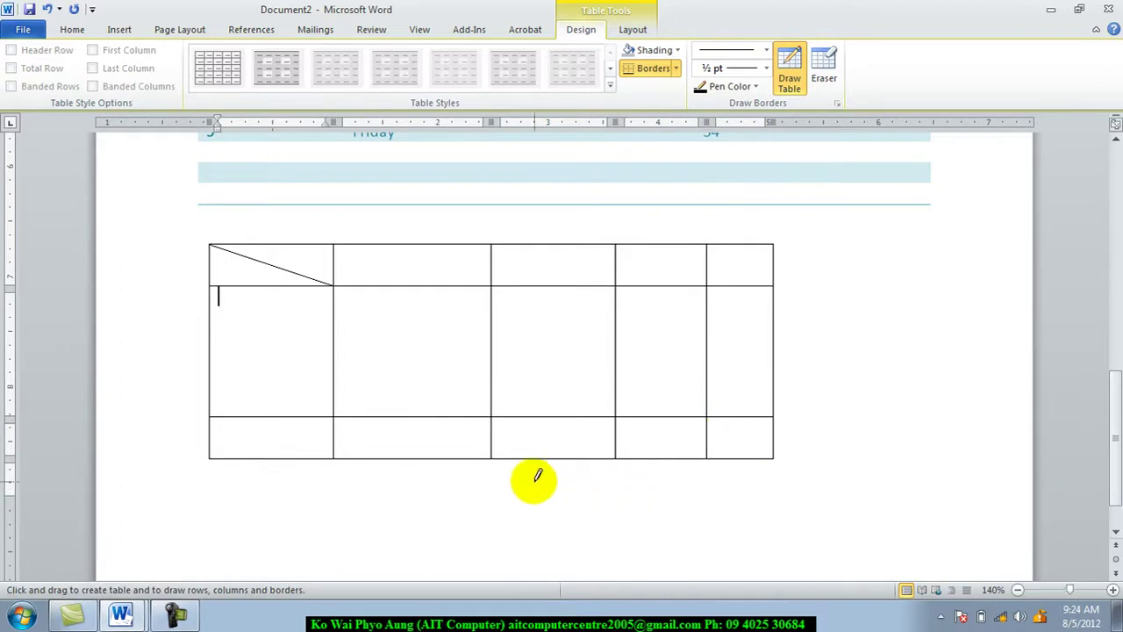
{"action": "left_click_drag", "start_coordinate": [556, 414], "coordinate": [556, 457]}
{"action": "mouse_move", "coordinate": [500, 432]}
{"action": "left_mouse_down"}
{"action": "mouse_move", "coordinate": [623, 434]}
{"action": "mouse_move", "coordinate": [500, 435]}
{"action": "left_mouse_up"}
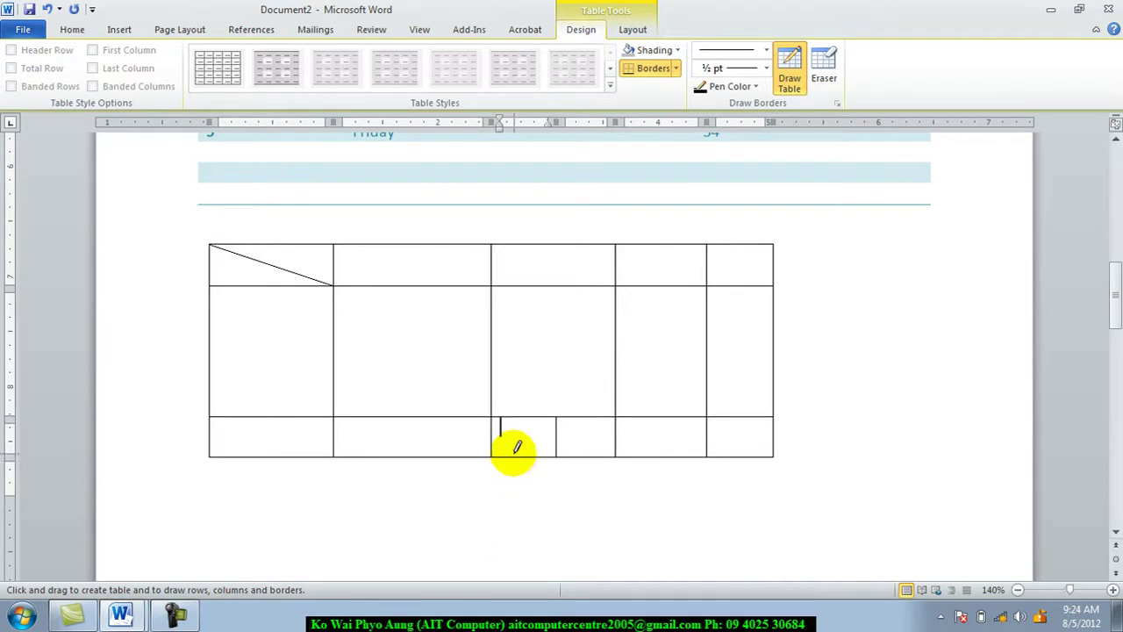
Erase borders to merge the third column's top two cells and the second column's lower cells.
{"action": "left_click", "coordinate": [828, 79]}
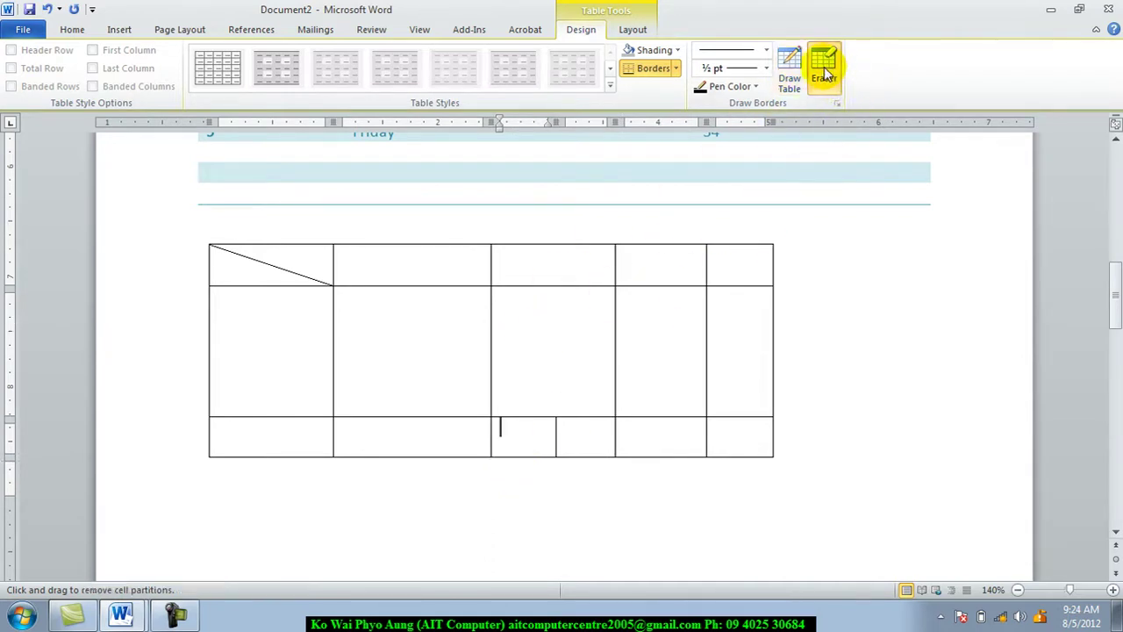
{"action": "left_click", "coordinate": [559, 285]}
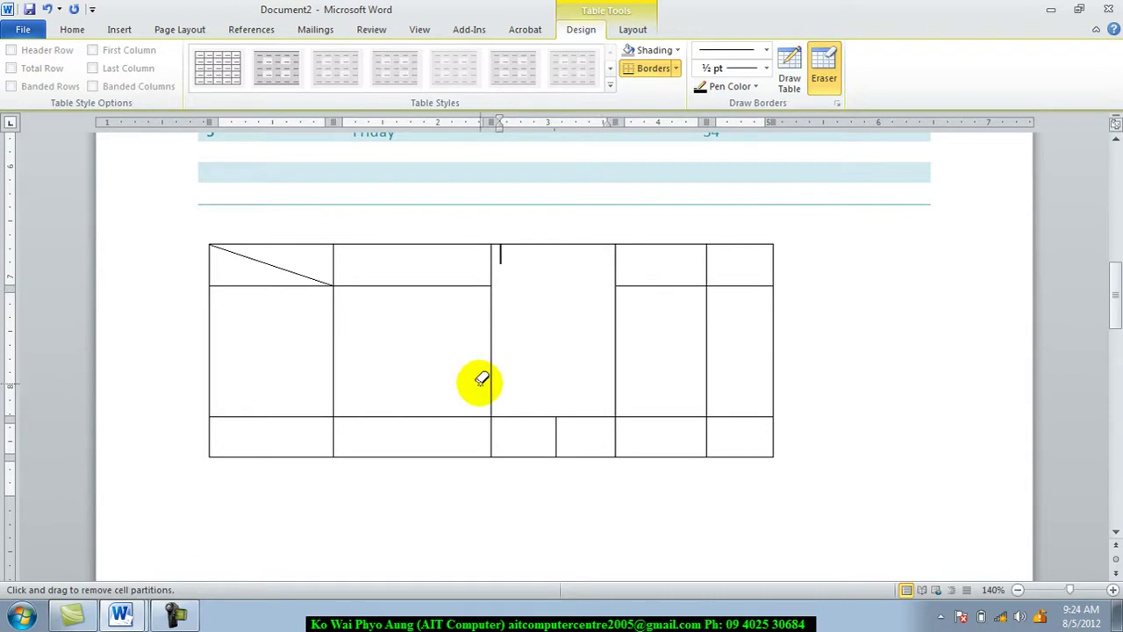
{"action": "left_click", "coordinate": [383, 428]}
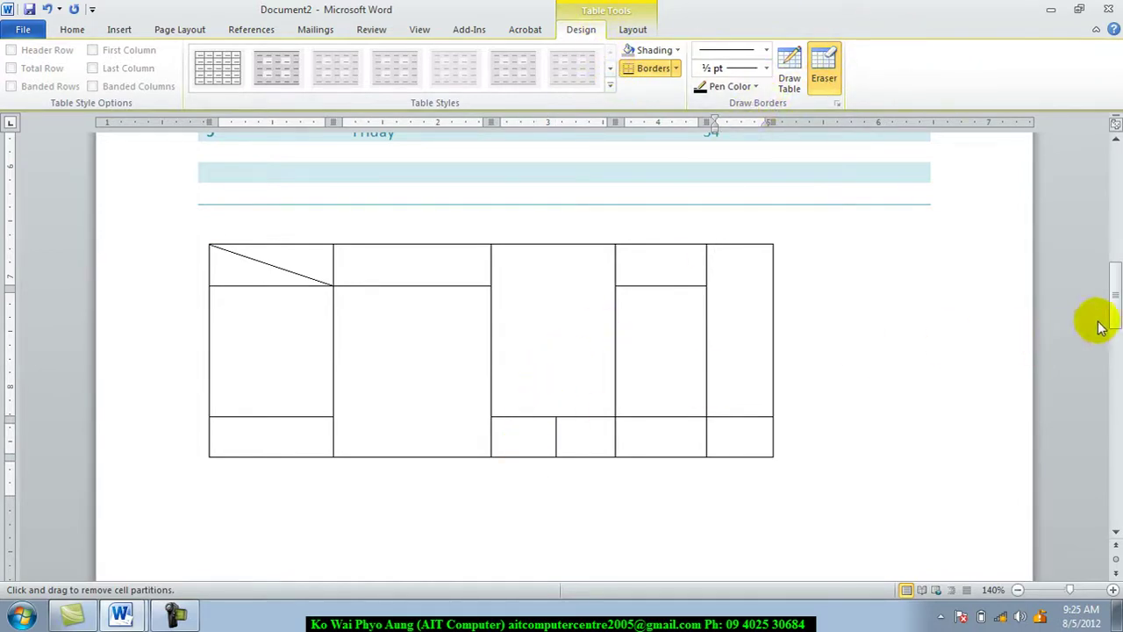
{"action": "mouse_move", "coordinate": [1111, 316]}
{"action": "left_mouse_down"}
{"action": "mouse_move", "coordinate": [1113, 184]}
{"action": "mouse_move", "coordinate": [1117, 304]}
{"action": "left_mouse_up"}
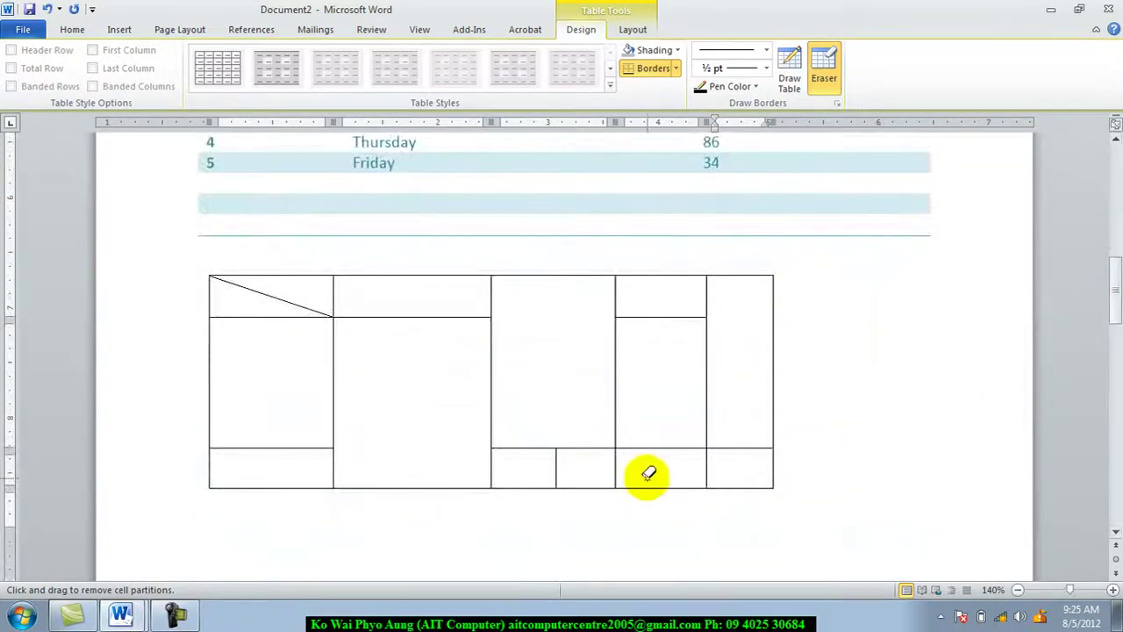